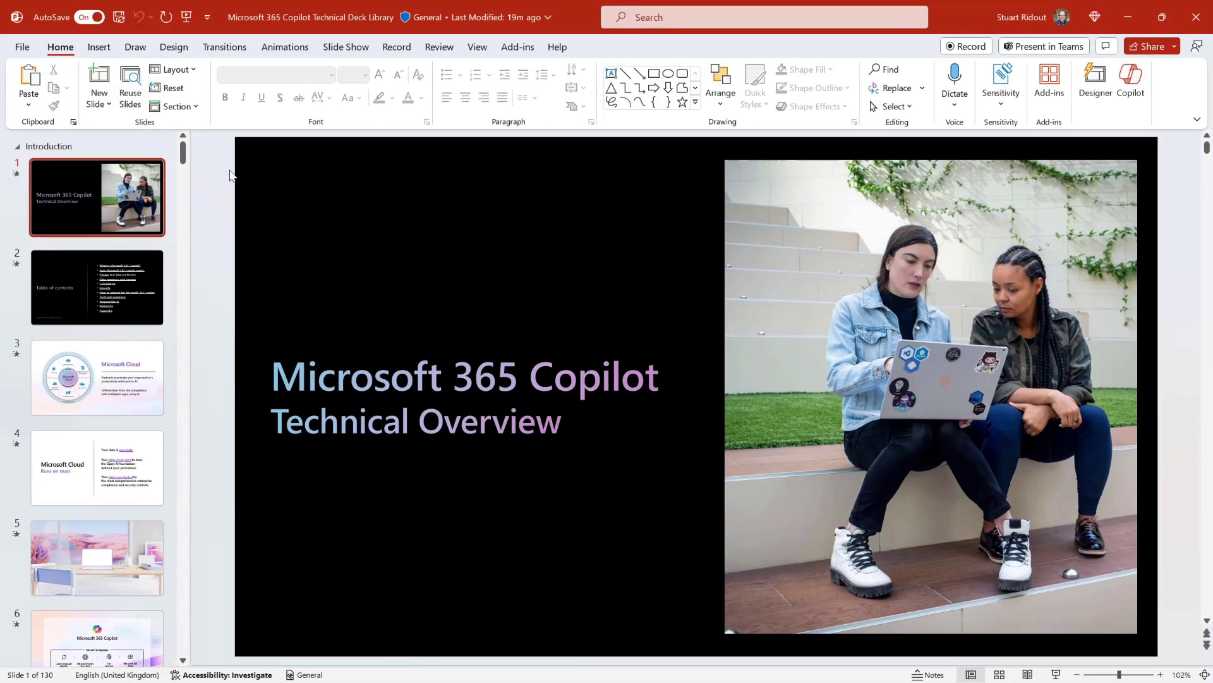
Open Copilot and have it summarize the presentation's main ideas.
left_click_drag(182, 153, 125, 131)
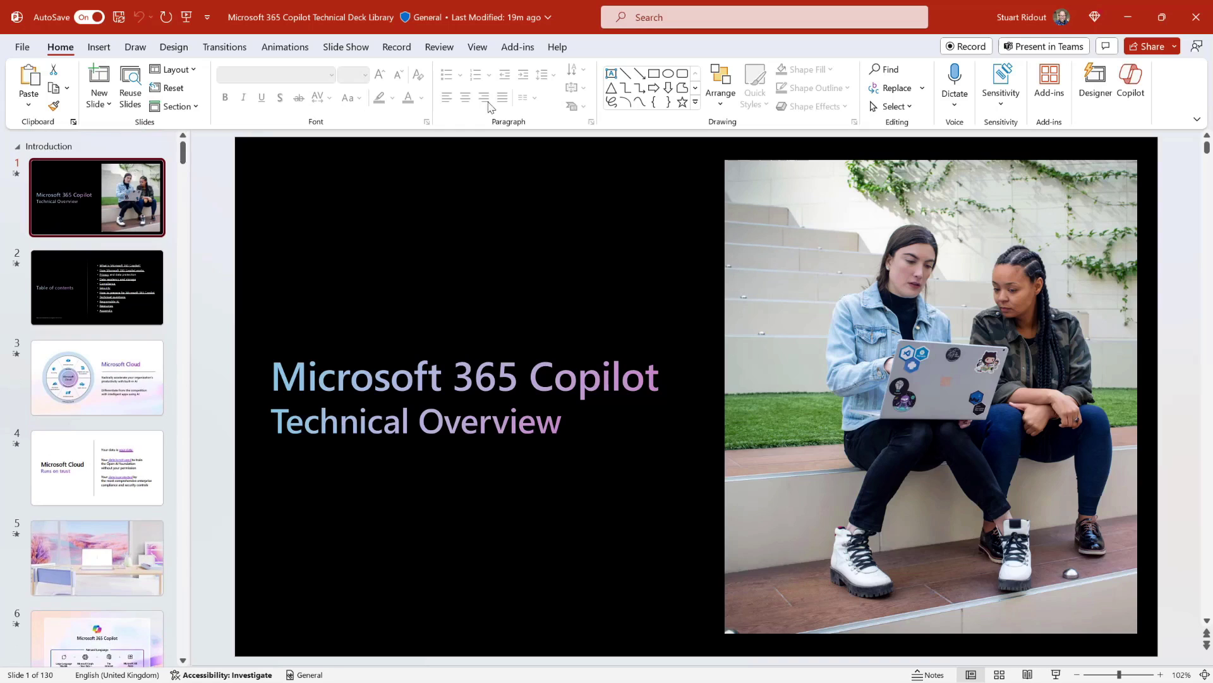
left_click(1130, 73)
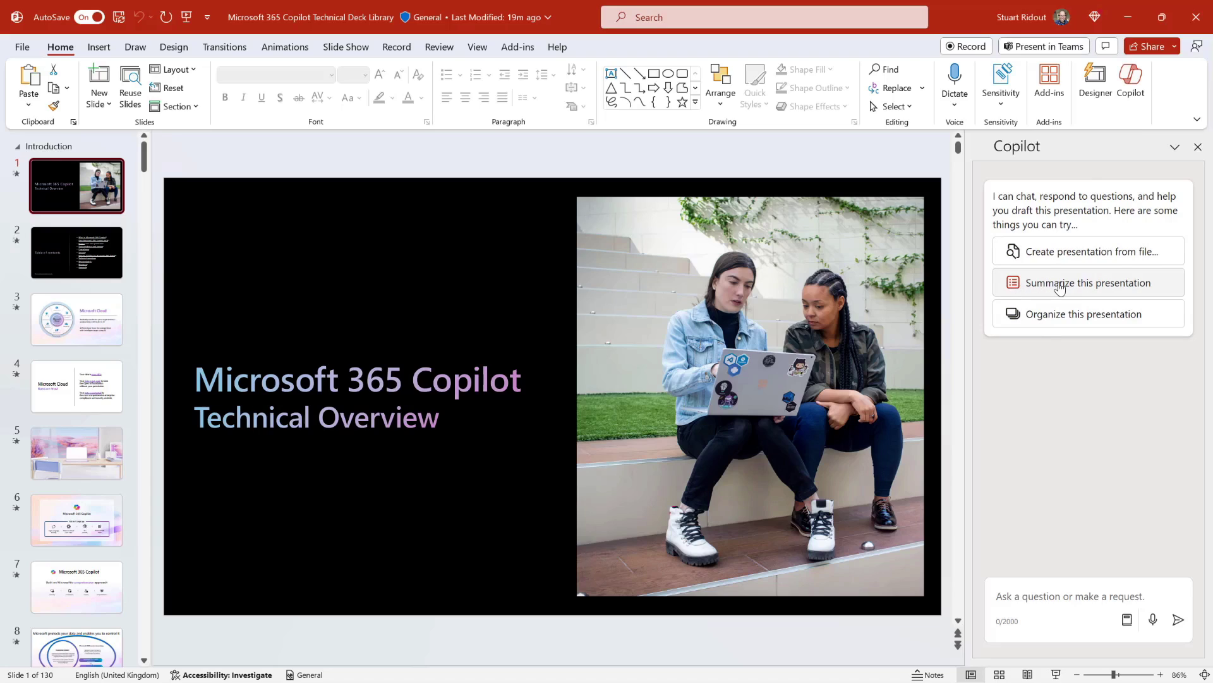
left_click(1060, 288)
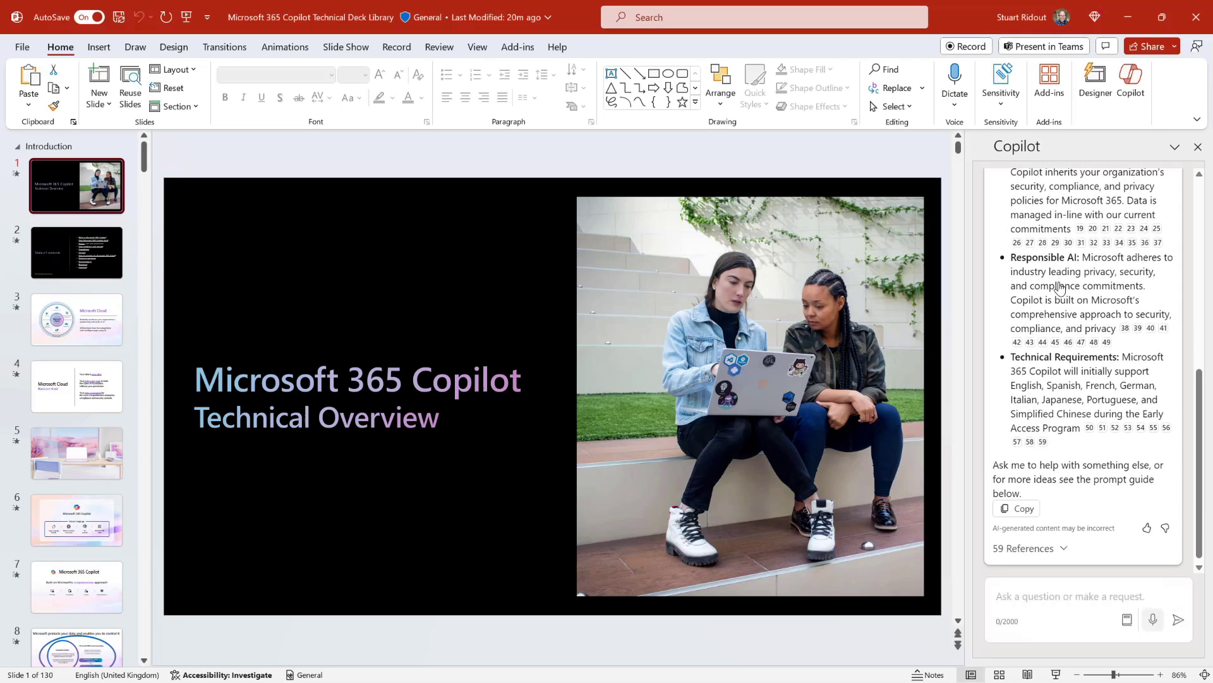
Expand the summary's 59 references, review them, then collapse the list.
scroll(1074, 316, "up", 5)
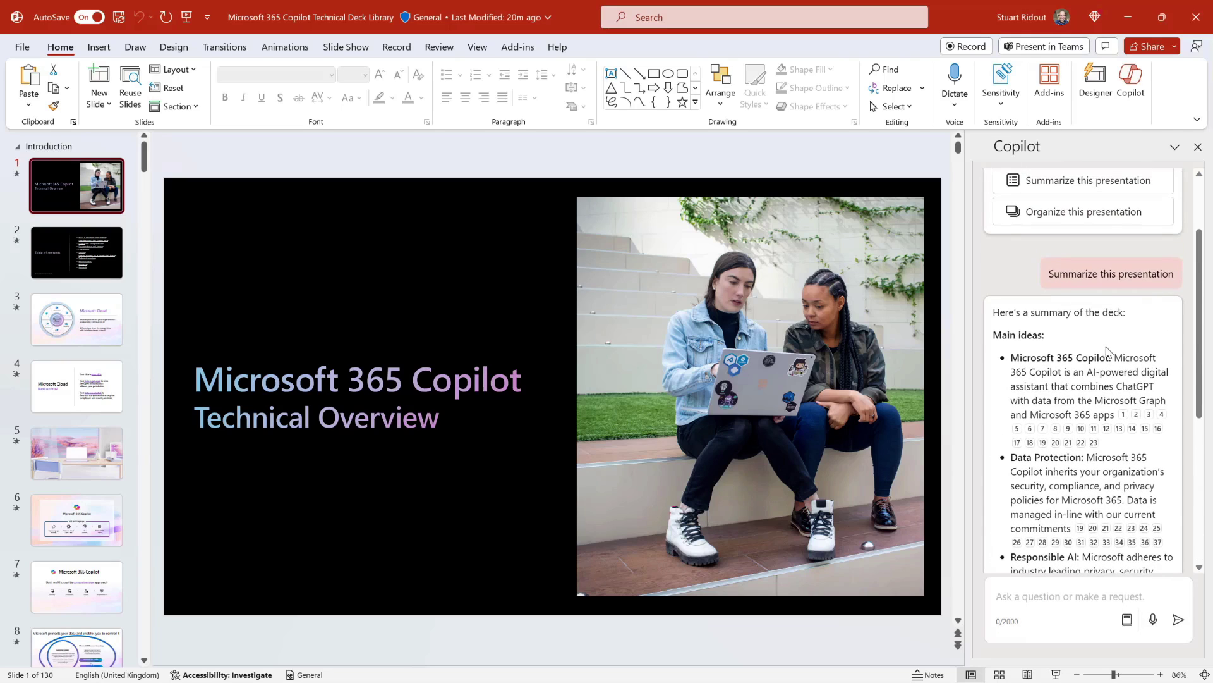
mouse_move(1106, 429)
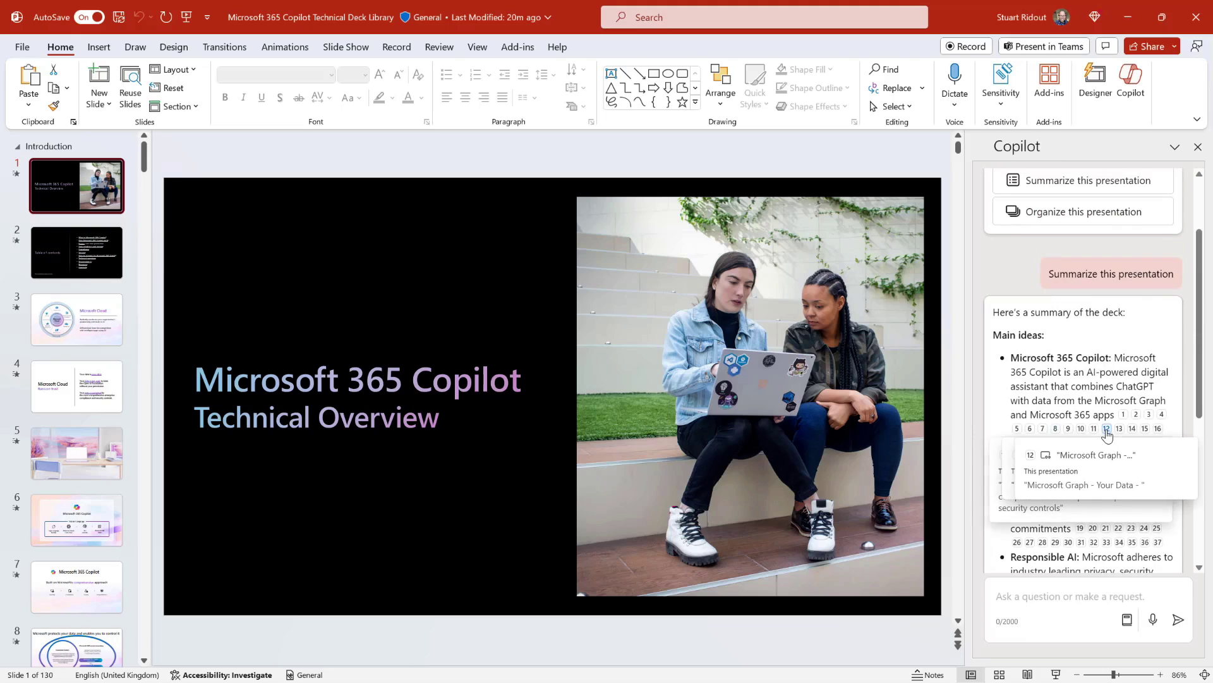
scroll(1087, 430, "down", 5)
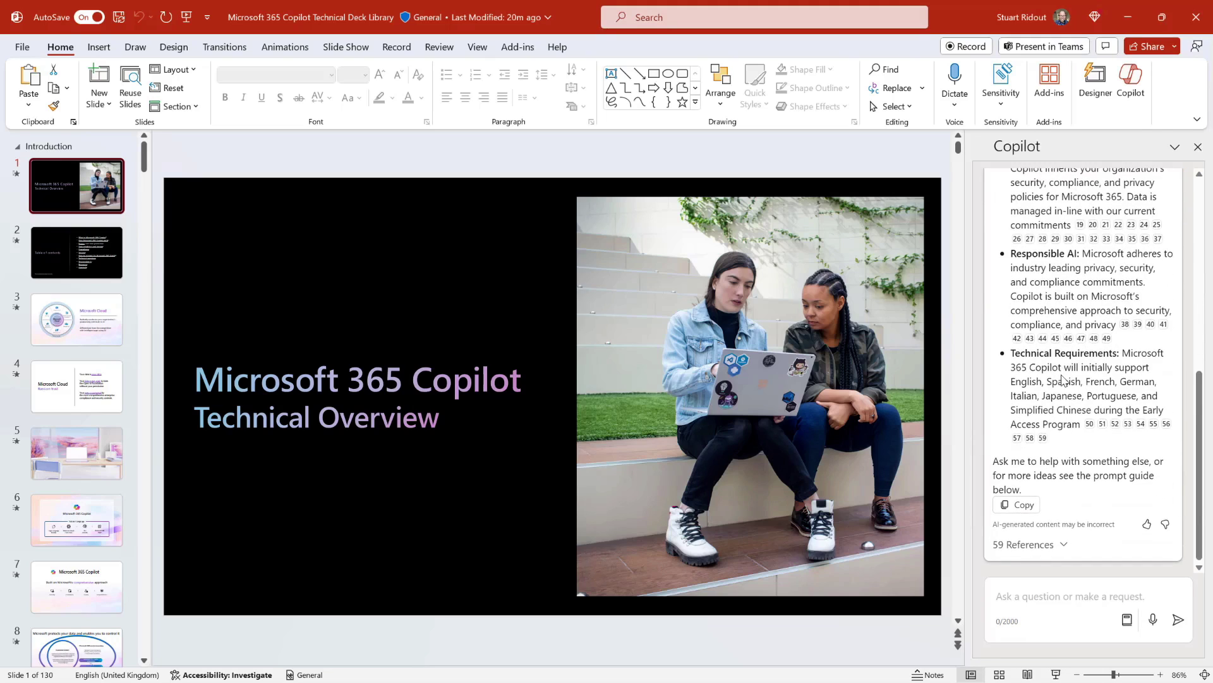
left_click(1059, 545)
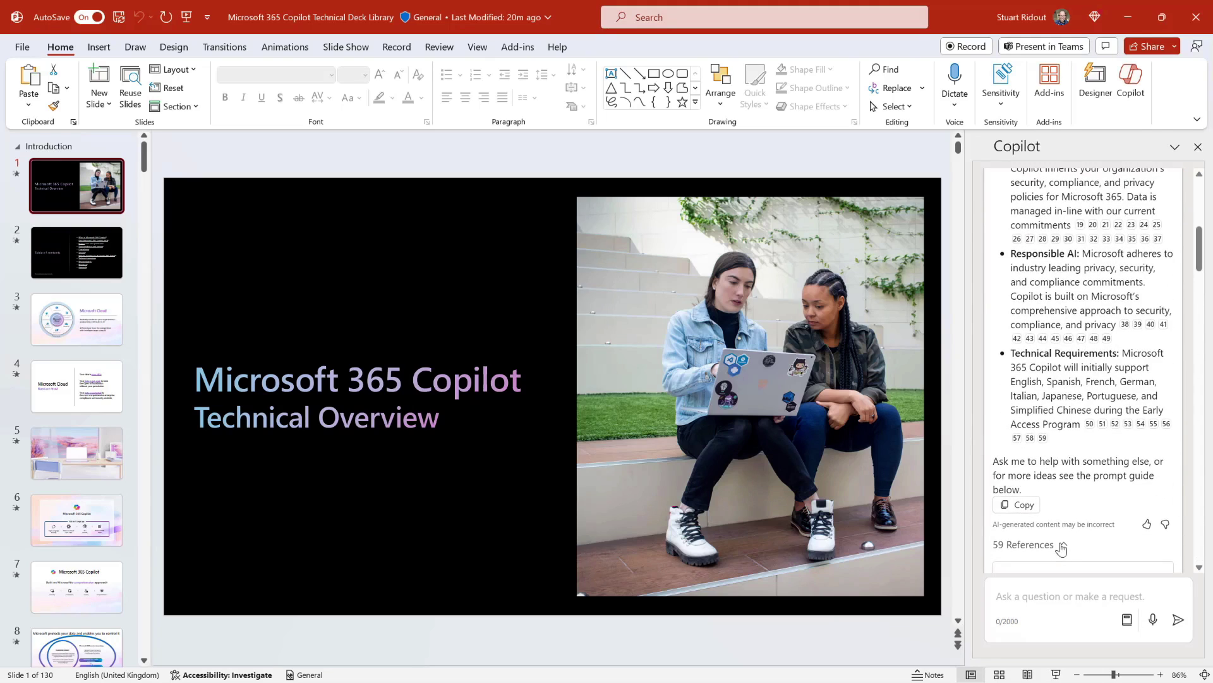
scroll(1062, 537, "down", 4)
scroll(1062, 533, "up", 4)
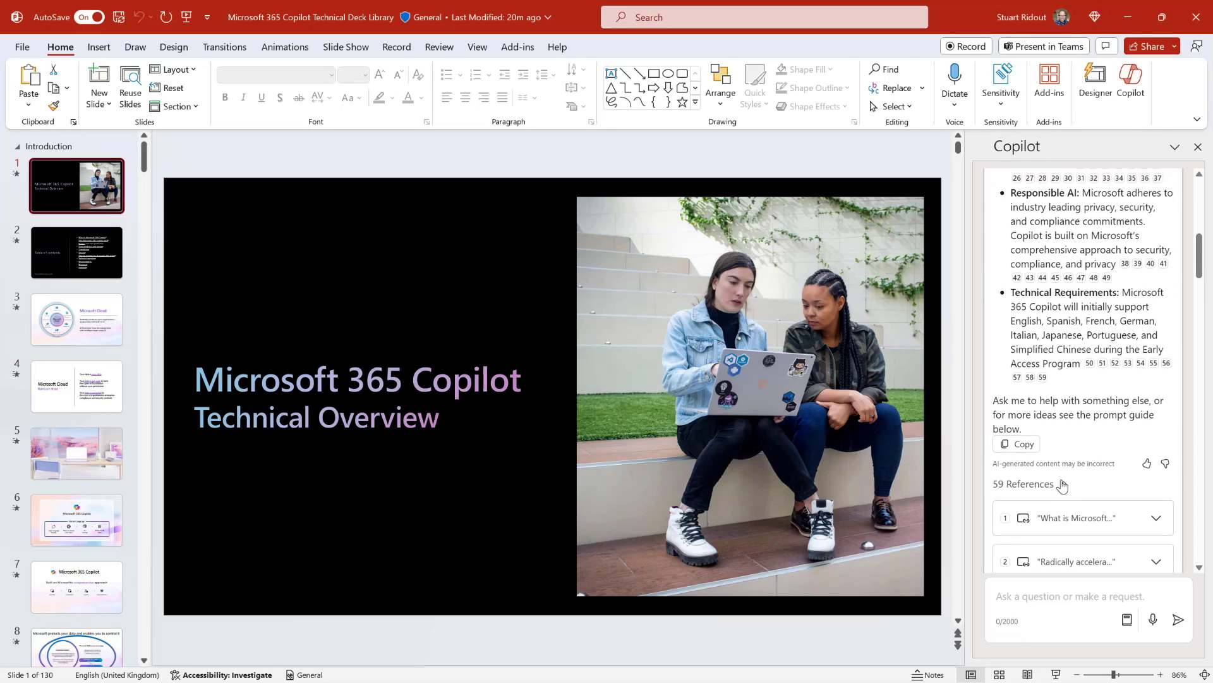
left_click(1062, 484)
scroll(1062, 484, "up", 7)
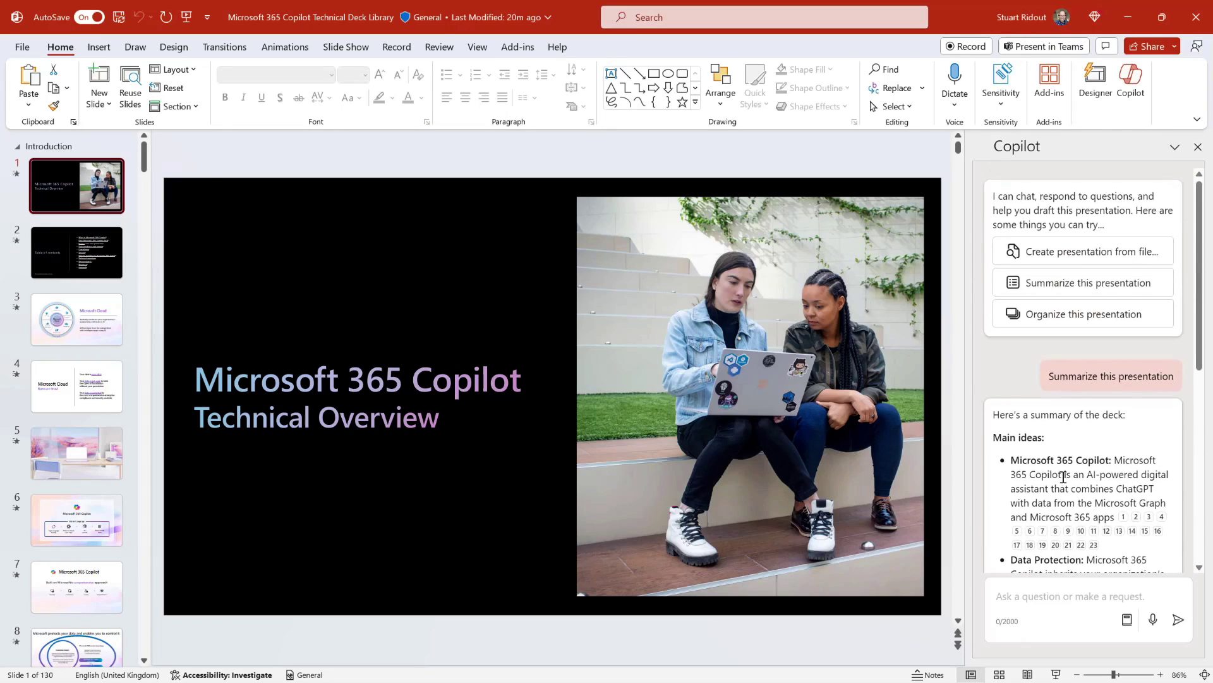
scroll(1064, 477, "down", 2)
scroll(1064, 477, "down", 1)
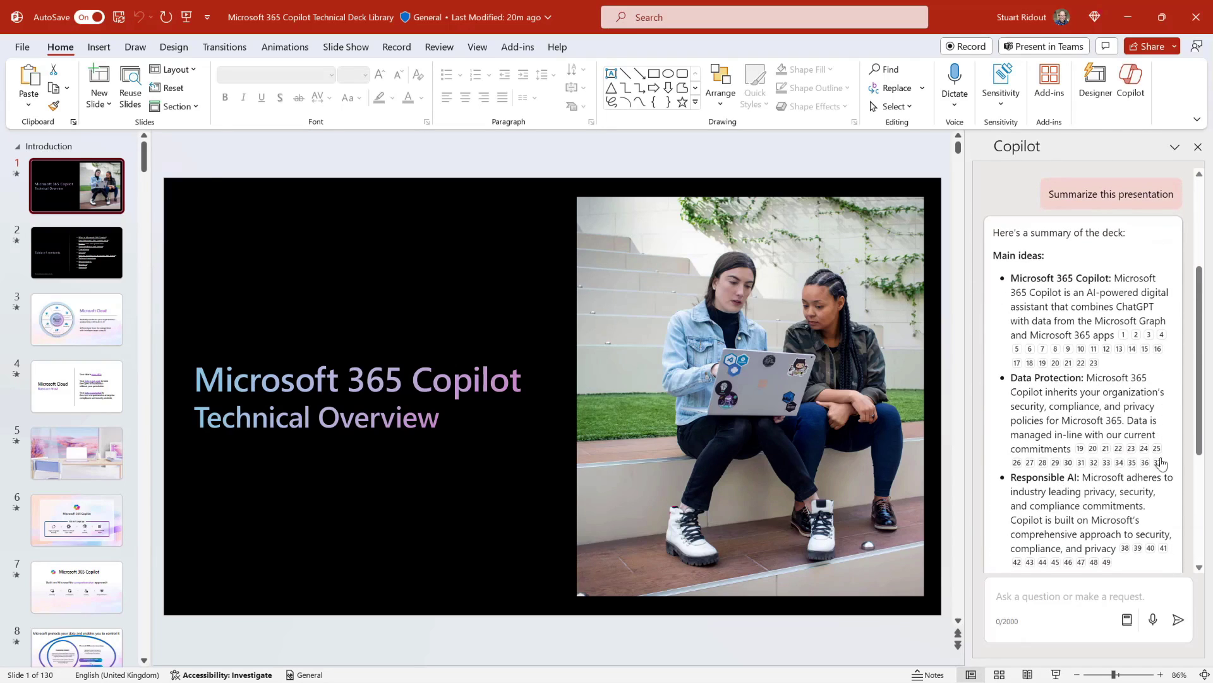
Ask Copilot 'What is a large language model'.
left_click(1019, 599)
type("What is a lar")
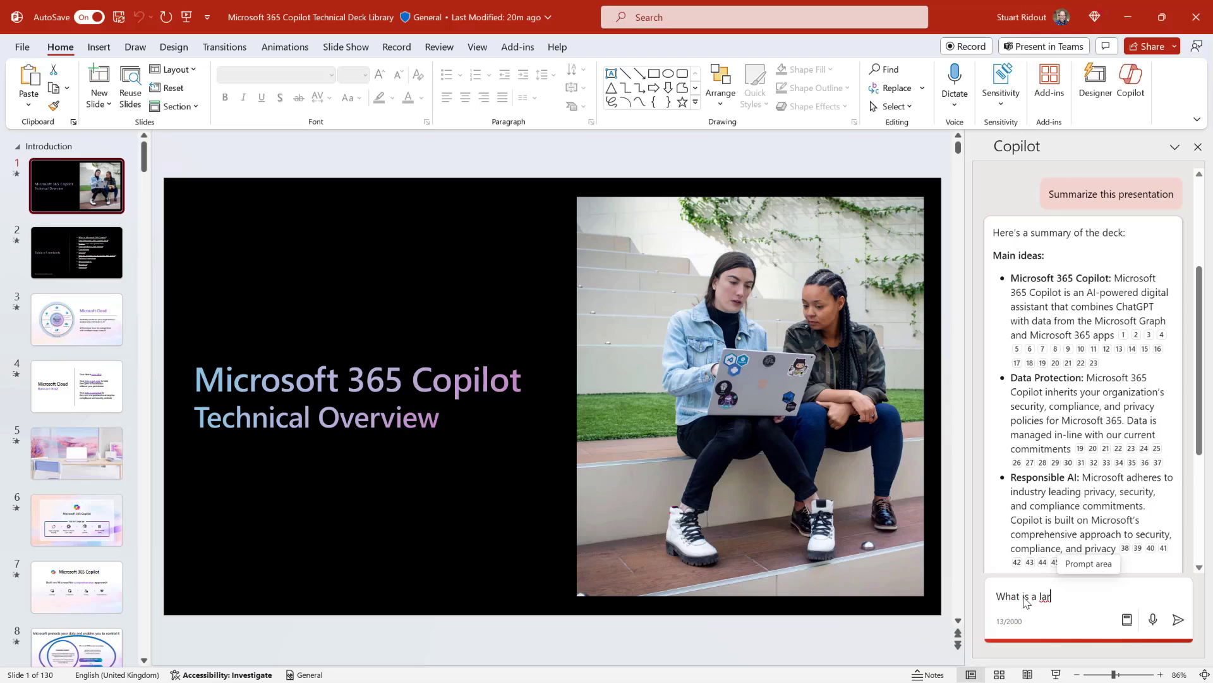
type("ge language model")
key("Return")
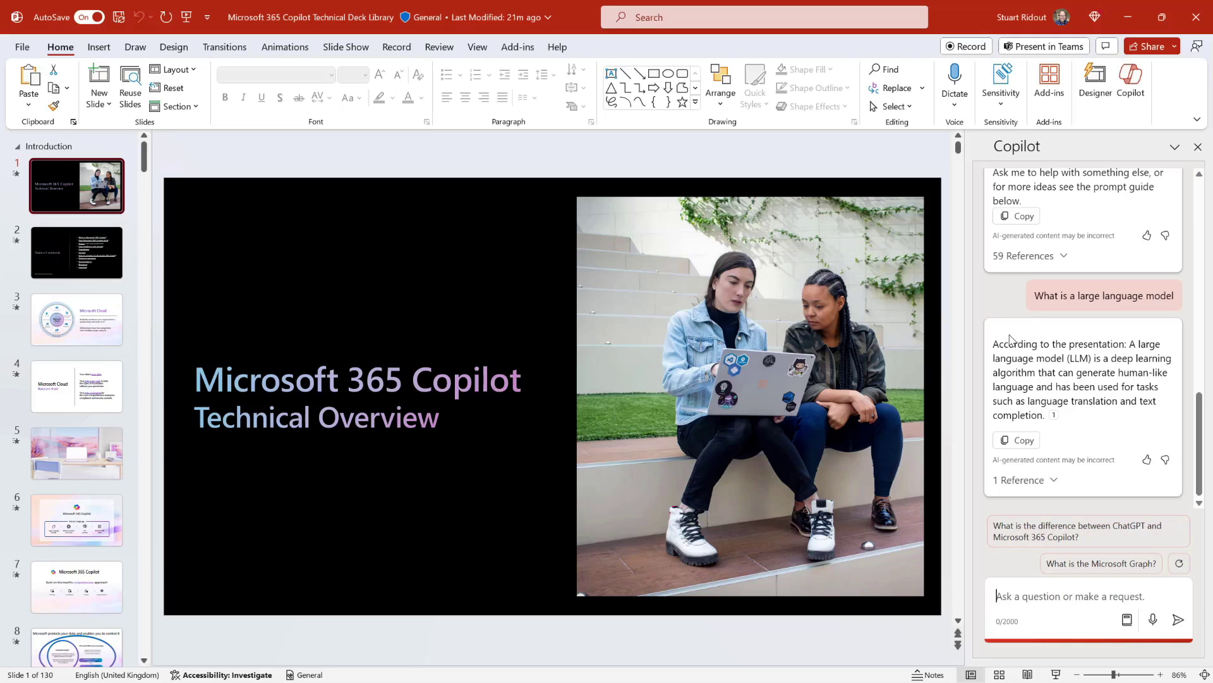
Open the answer's reference to the ChatGPT slide, then return to slide 1.
left_click_drag(993, 342, 1125, 347)
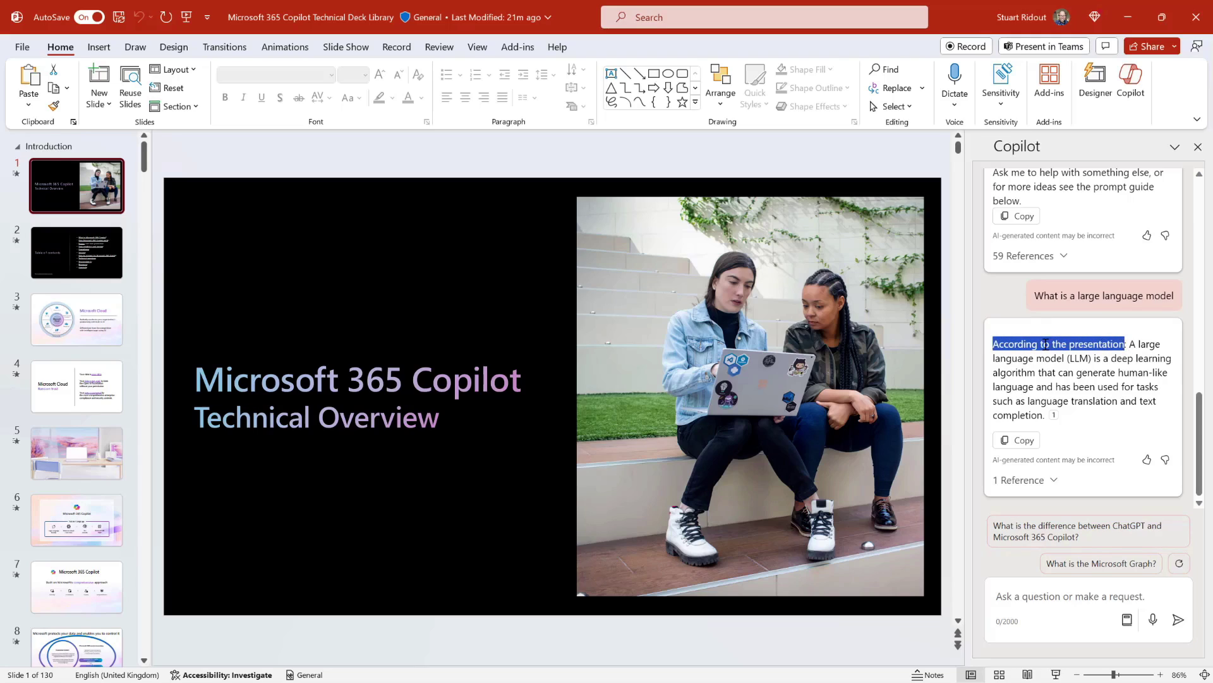
left_click(1090, 367)
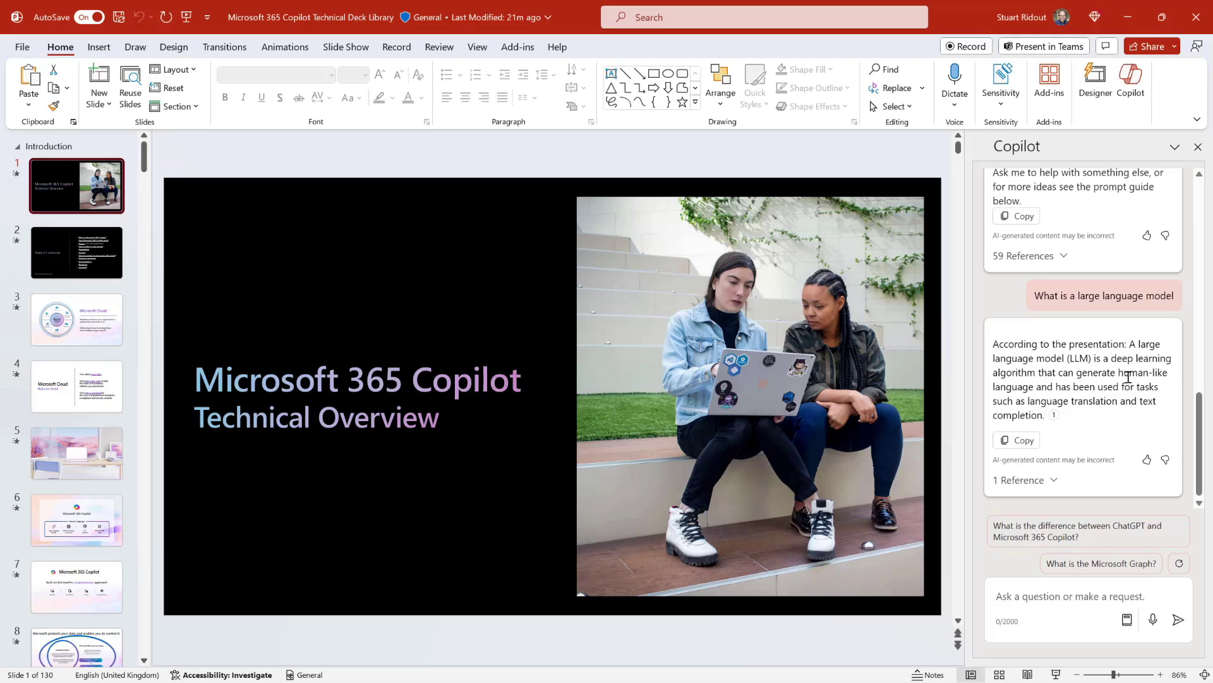
left_click(1053, 481)
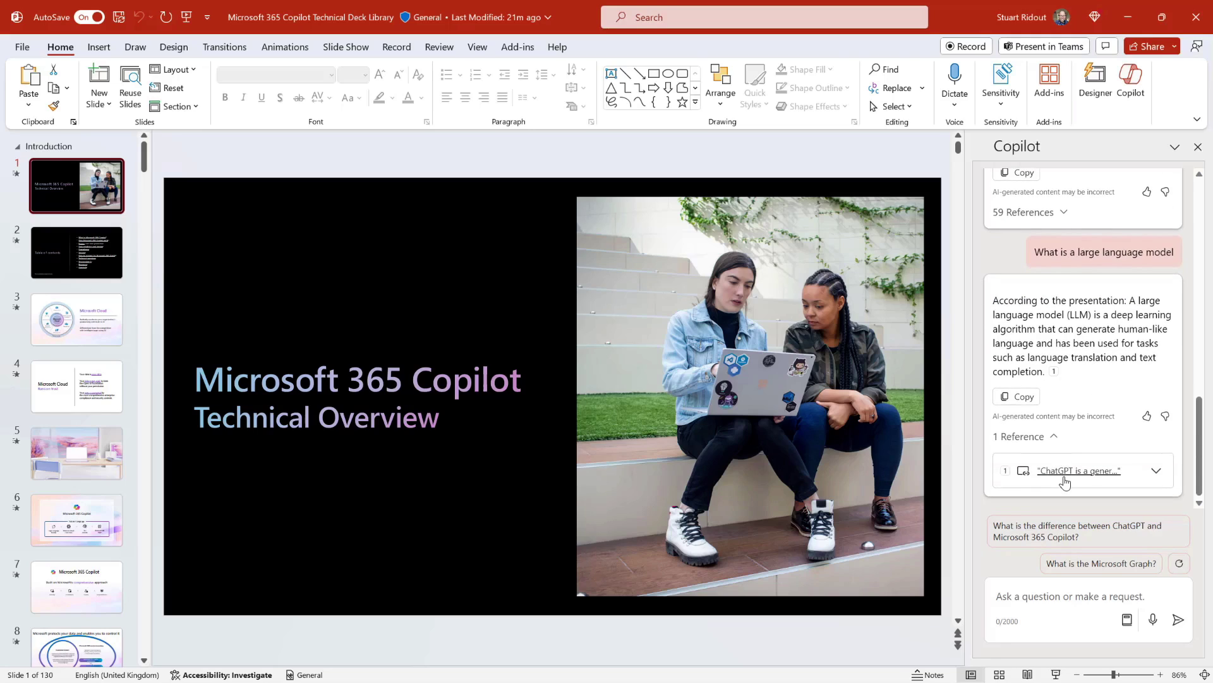
left_click(1066, 479)
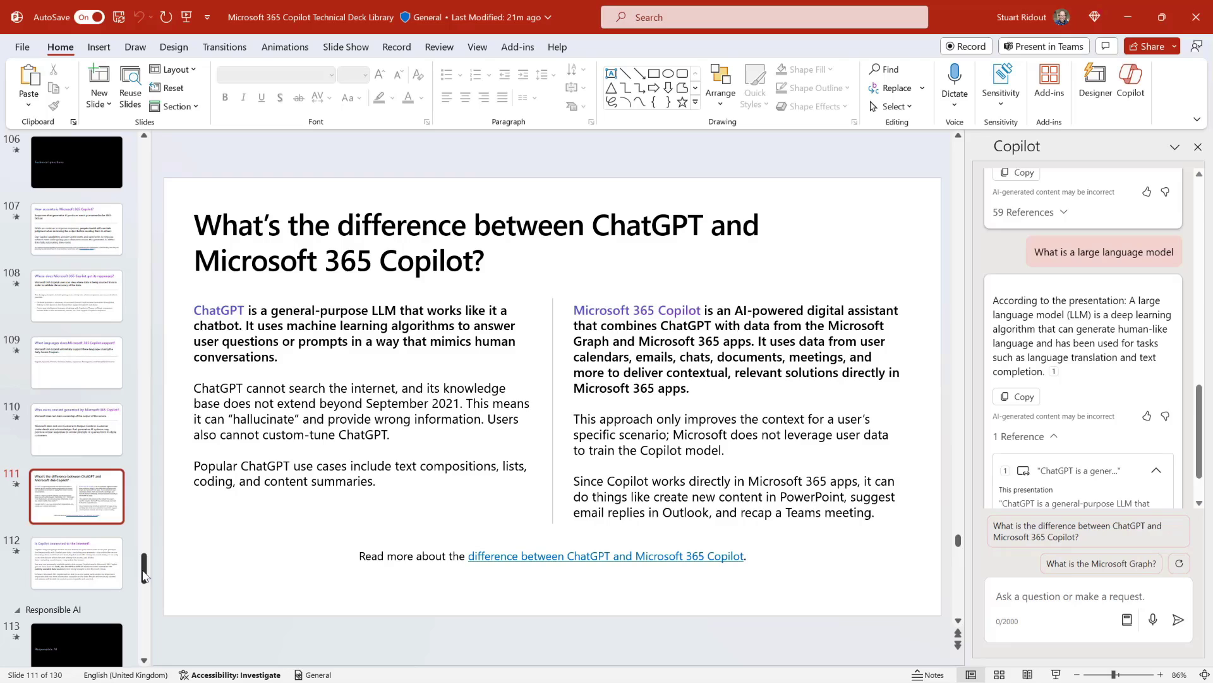
left_click_drag(144, 566, 169, 144)
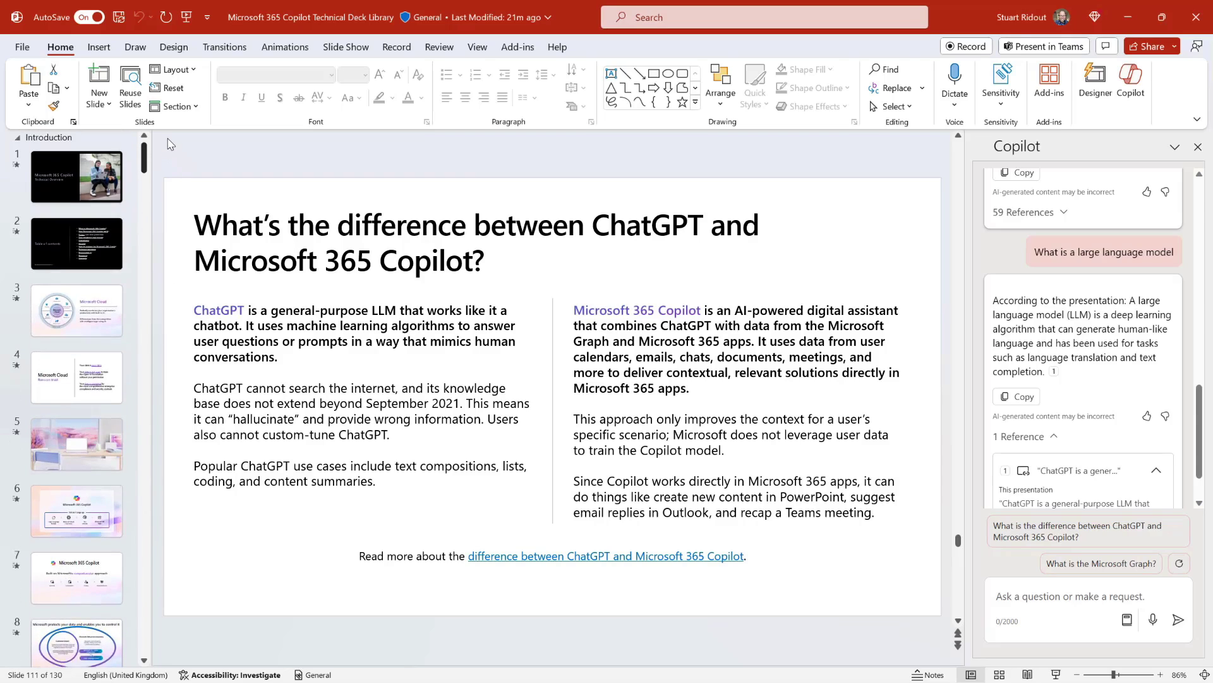
left_click(55, 173)
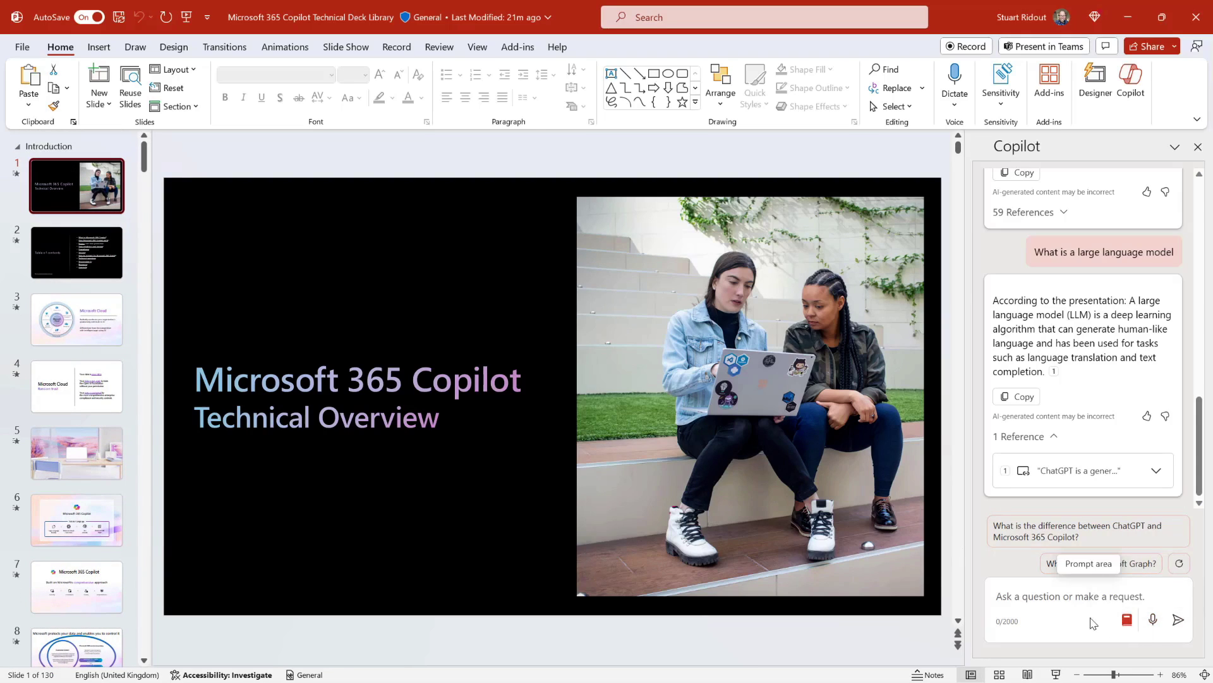
Ask Copilot 'Is my data used to train the LLM?' and read its 'no' answer.
left_click(1045, 598)
type("I")
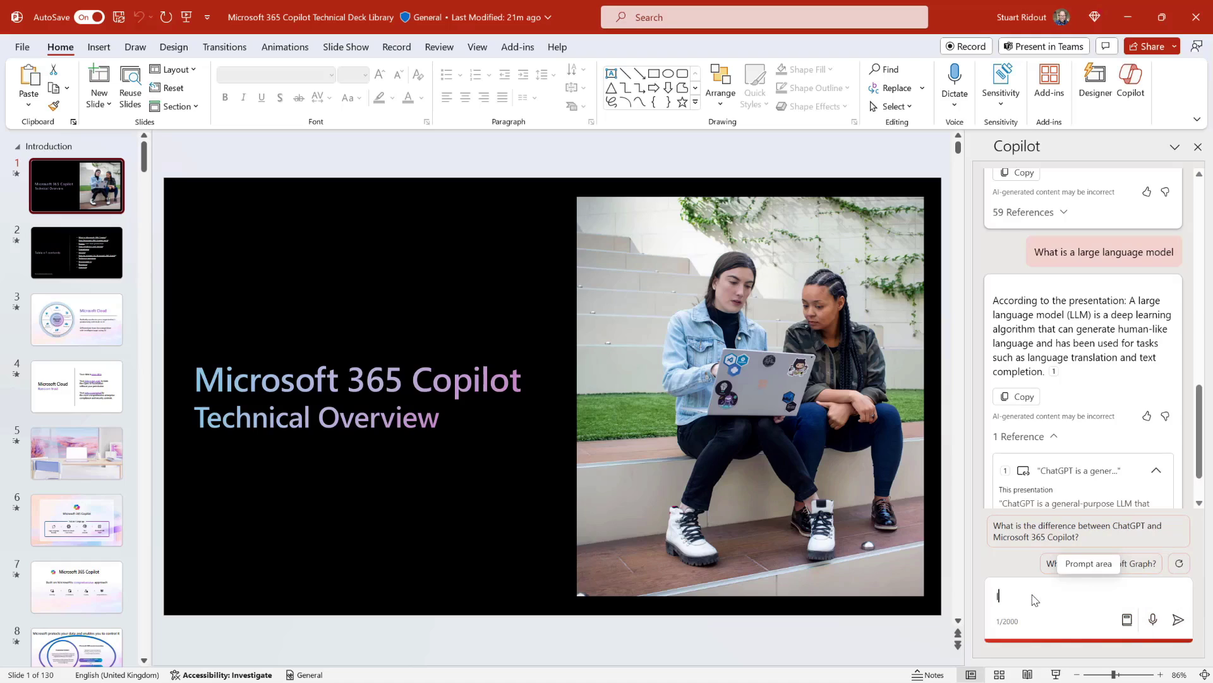
type("s my data used to train the LLM?")
key("Return")
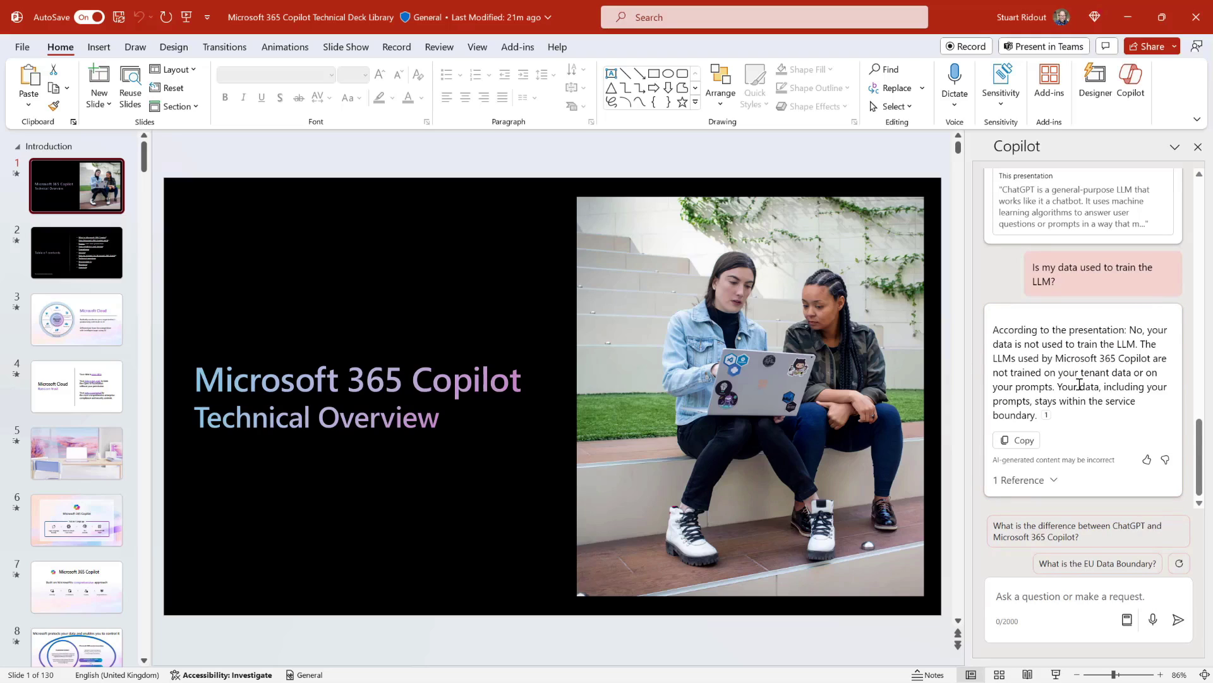
mouse_move(1047, 417)
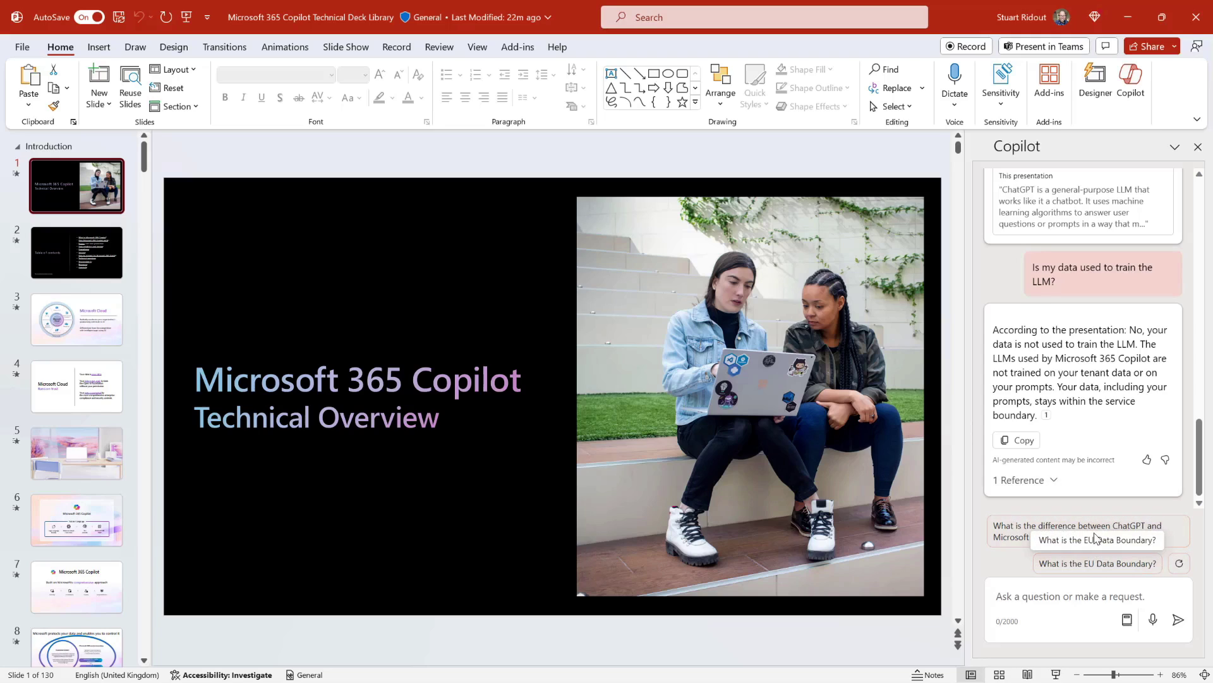
Ask the suggested ChatGPT versus Microsoft 365 Copilot question and read the two-reference answer.
left_click(1096, 534)
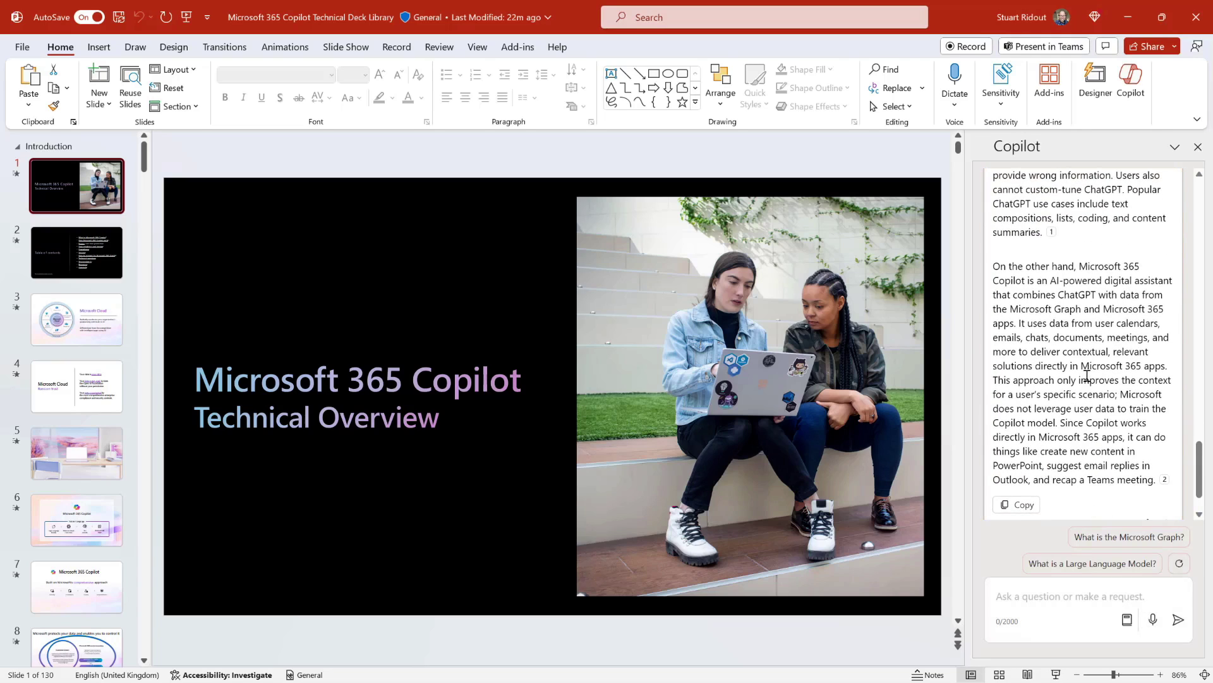
scroll(1087, 376, "up", 4)
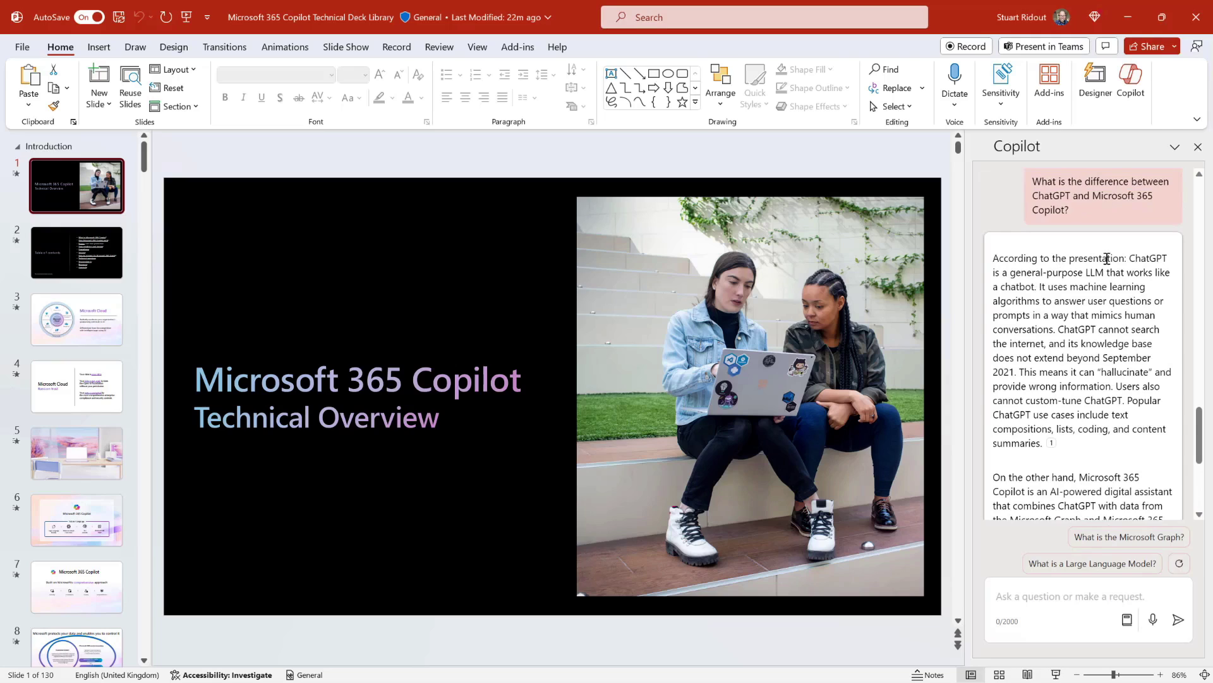
scroll(1045, 398, "down", 5)
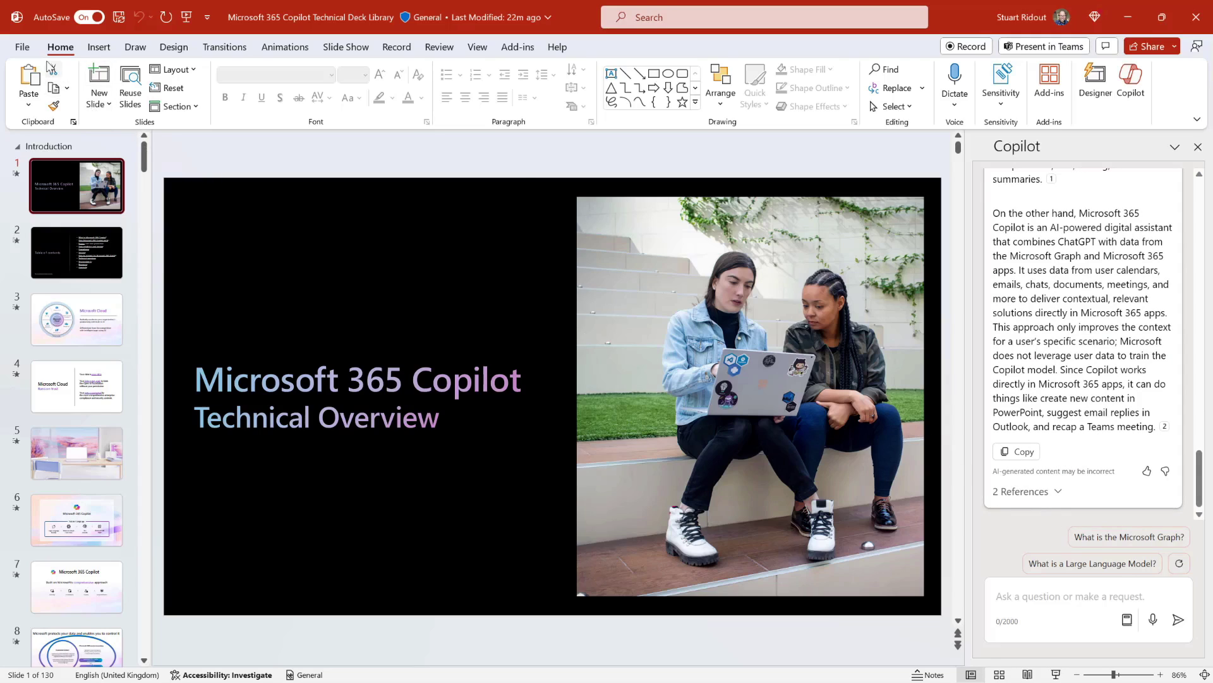
Create blank presentation Presentation3 and open Copilot beside it.
left_click(20, 49)
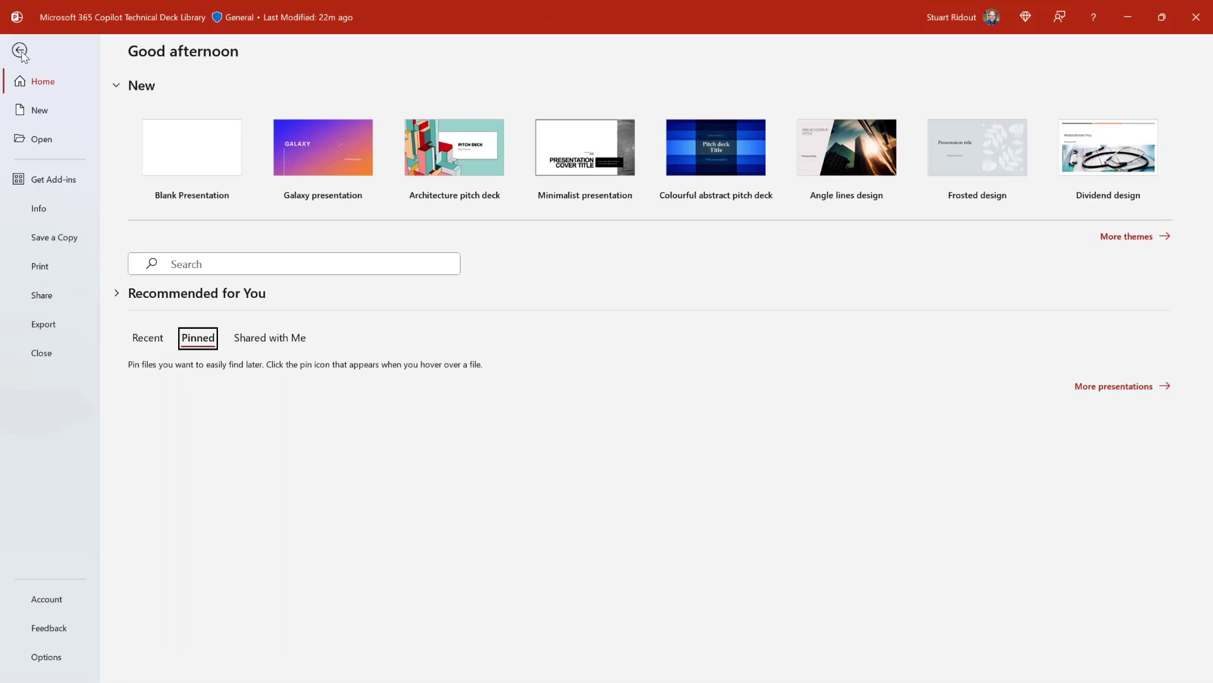
left_click(197, 149)
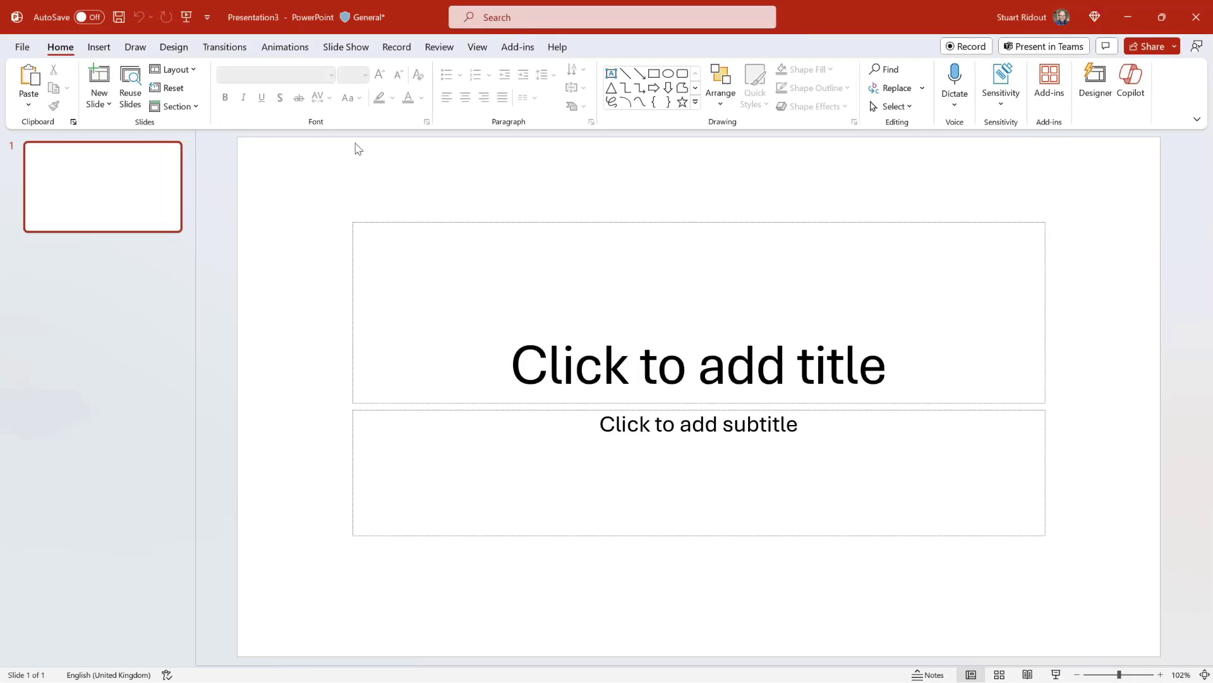
left_click(1120, 93)
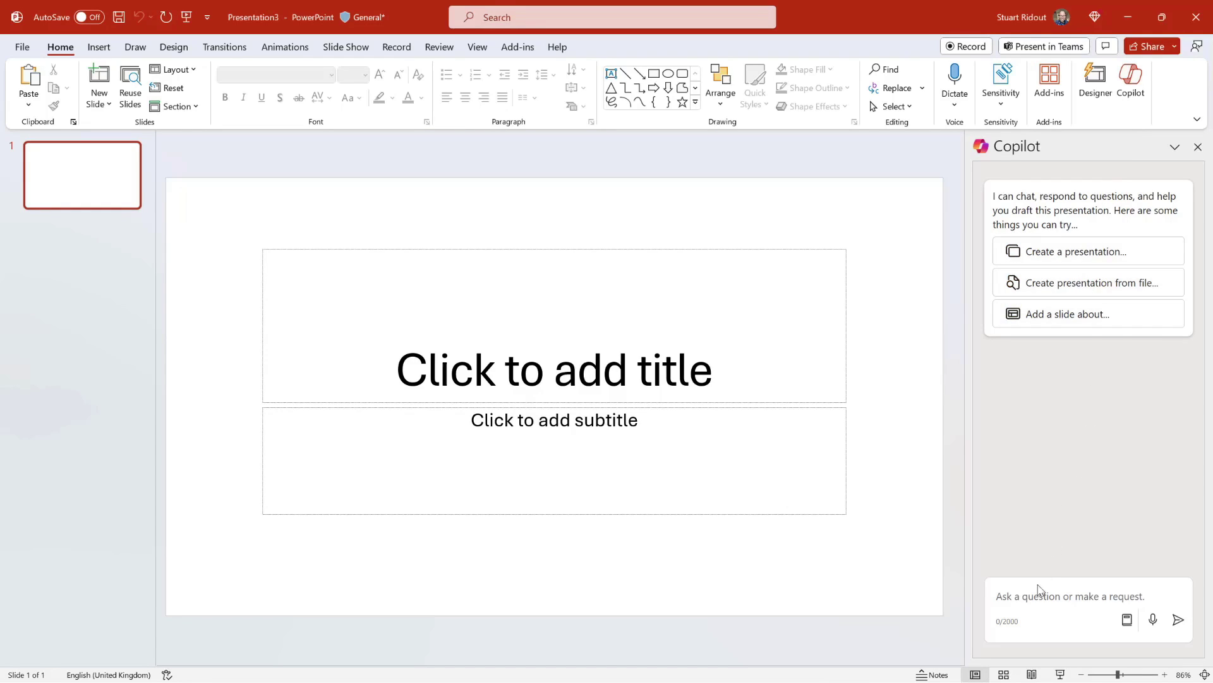
Have Copilot draft 'Boosting Team Collaboration with Microsoft Teams' and view its second slide.
left_click(1032, 605)
type("Cr")
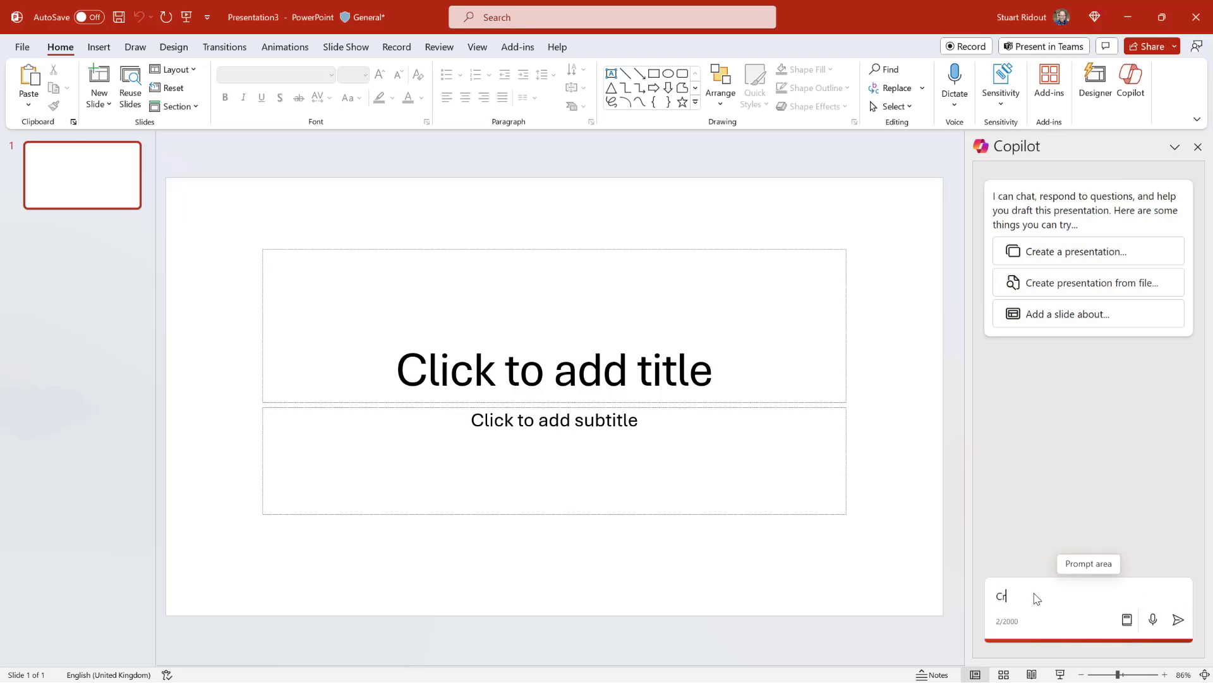
type("eate a presentation about th ")
type(" benefits of ")
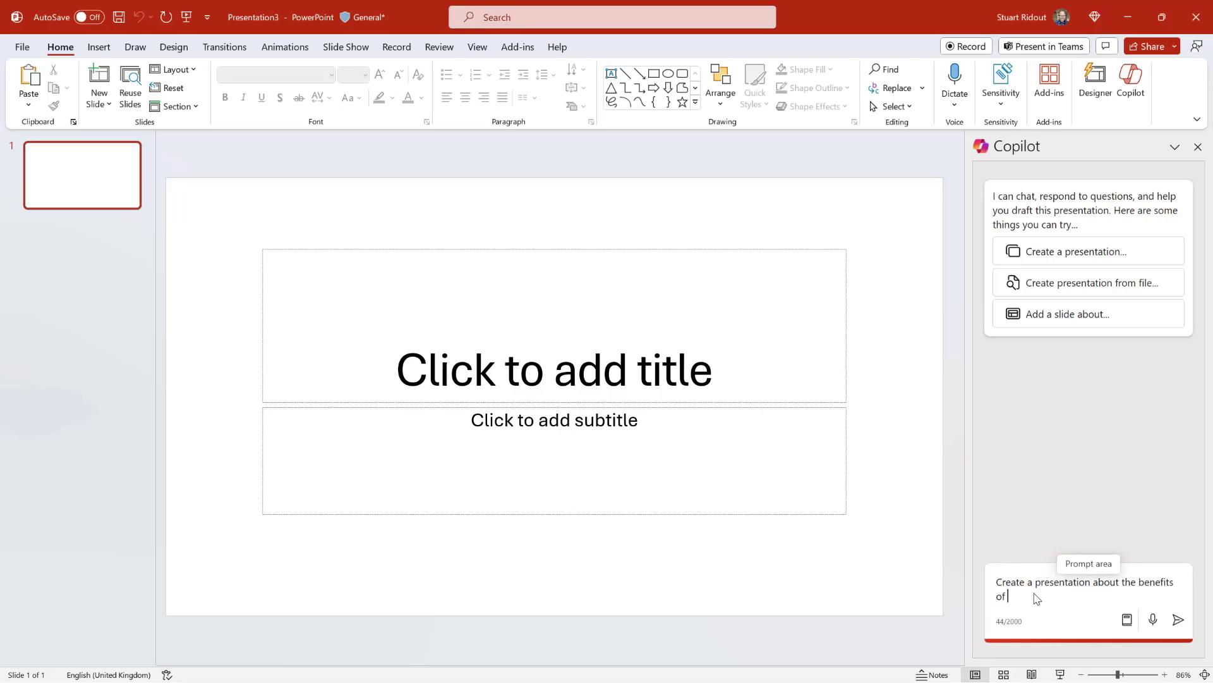
type("Microsoft Teams for team collaboration.")
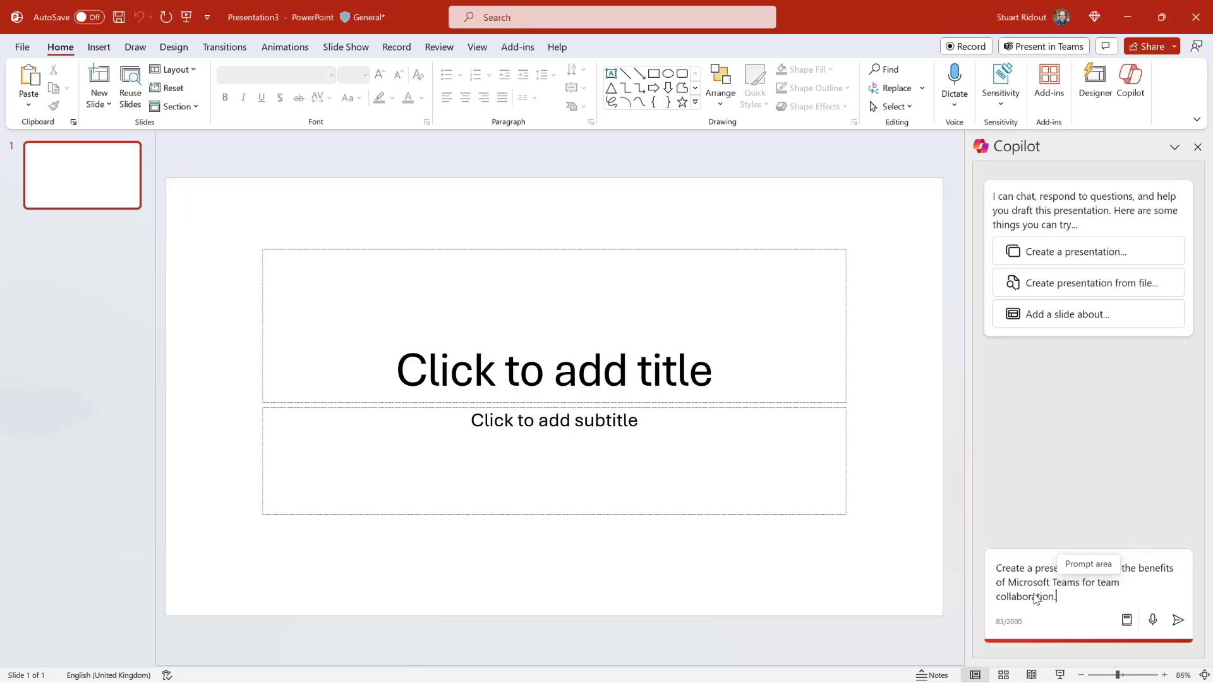
key("Return")
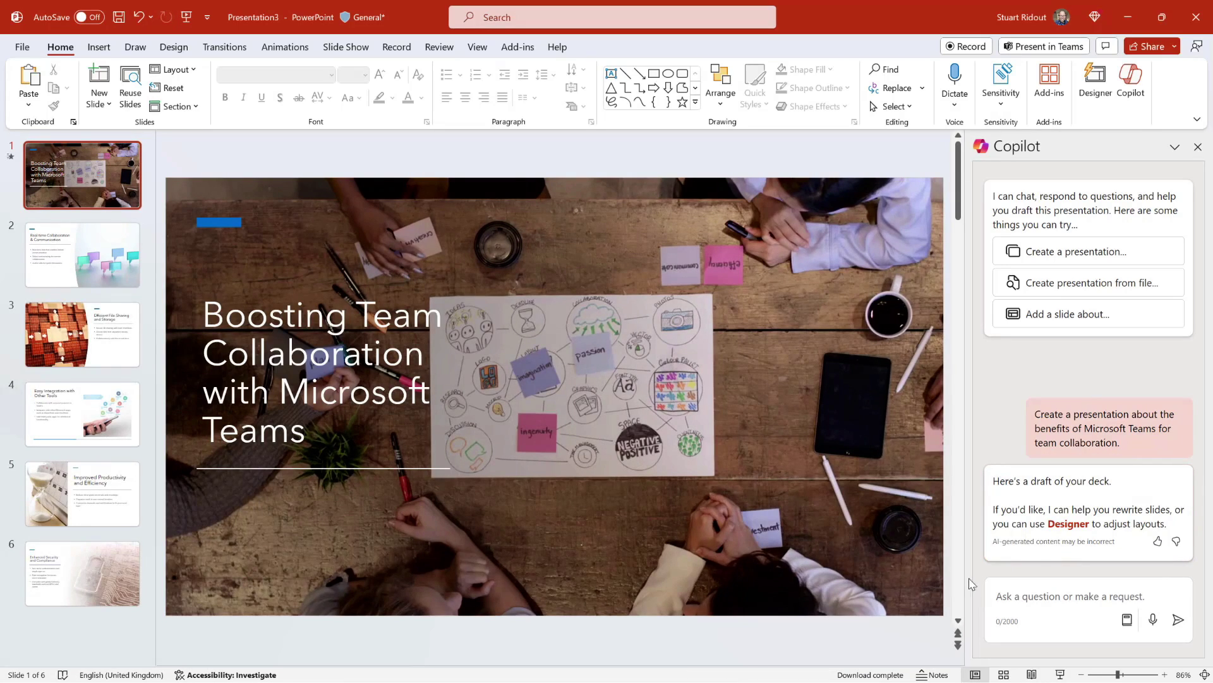
left_click(87, 273)
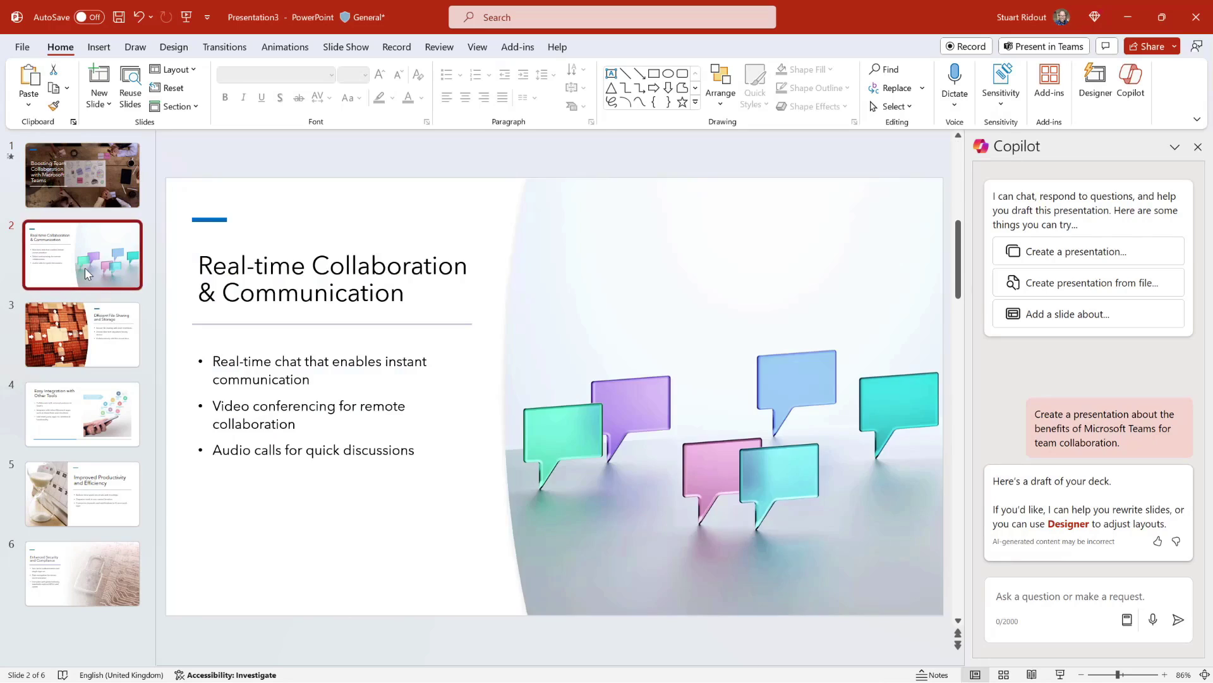
Step through slides 3–5 and open the Notes pane to show slide 5's speaker notes.
left_click(86, 333)
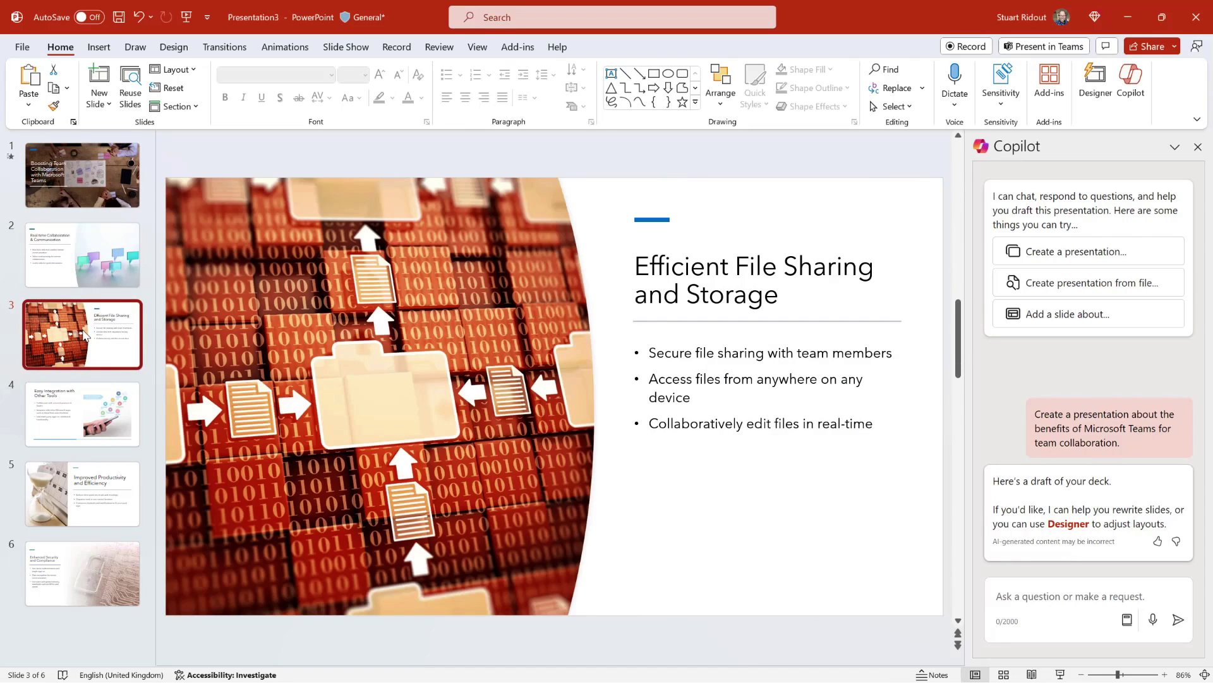
left_click(84, 413)
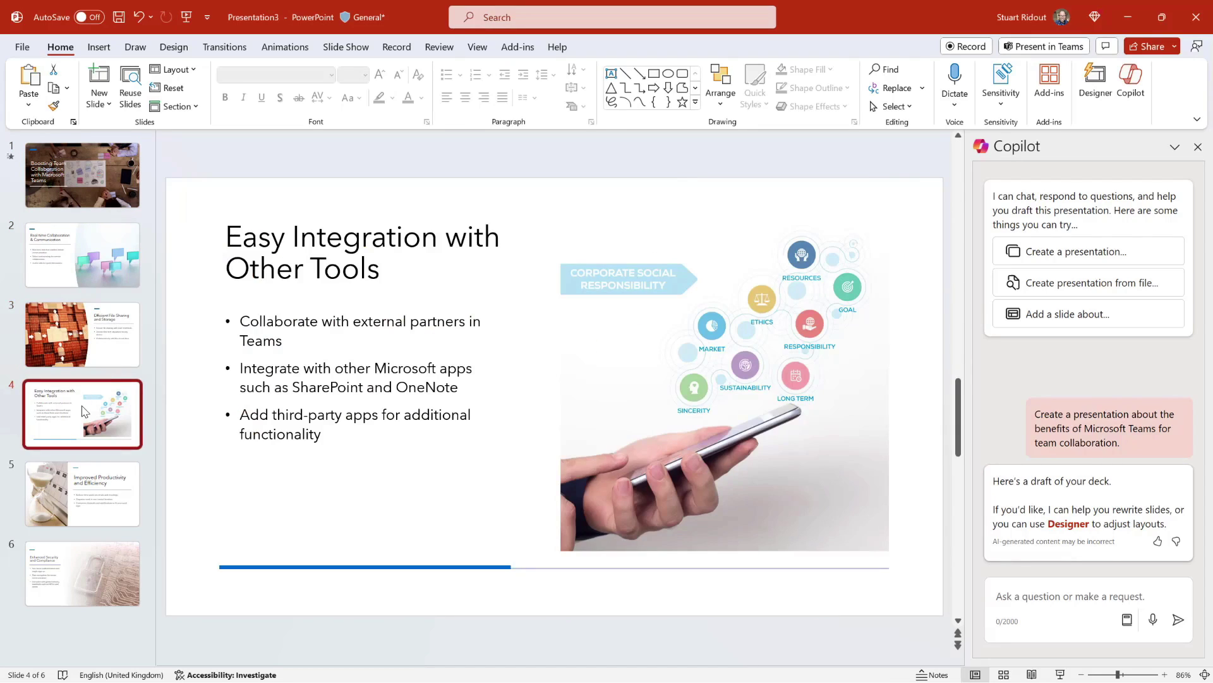
left_click(93, 485)
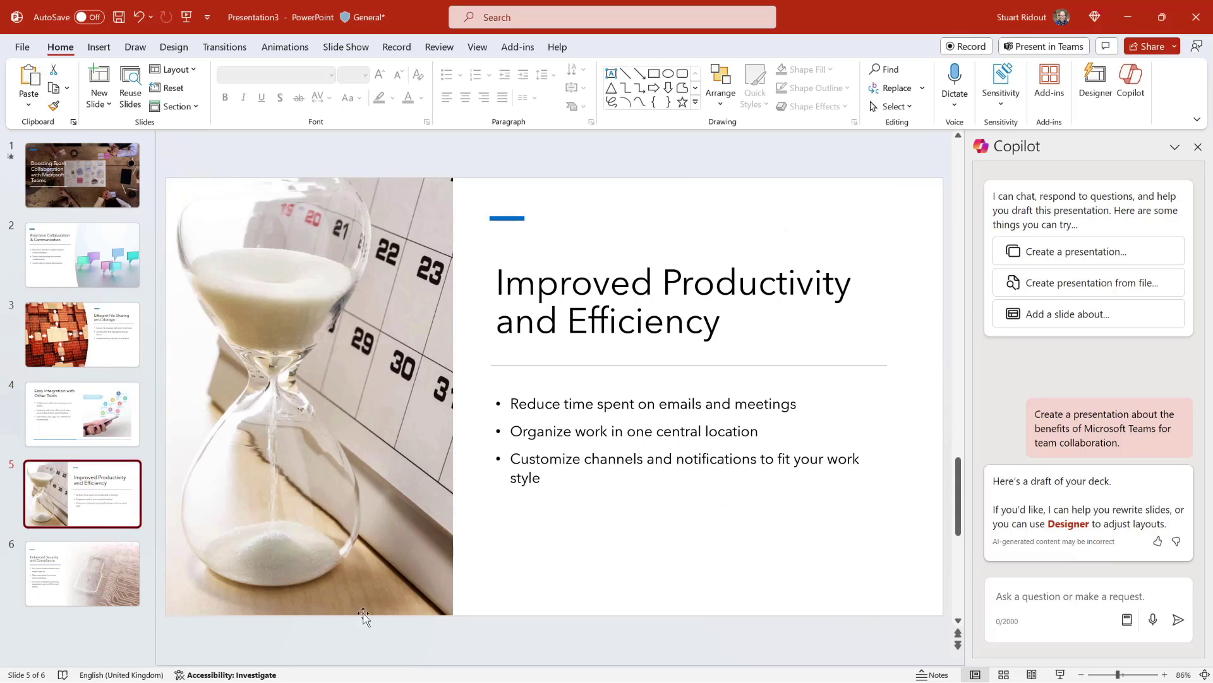
left_click_drag(401, 664, 411, 573)
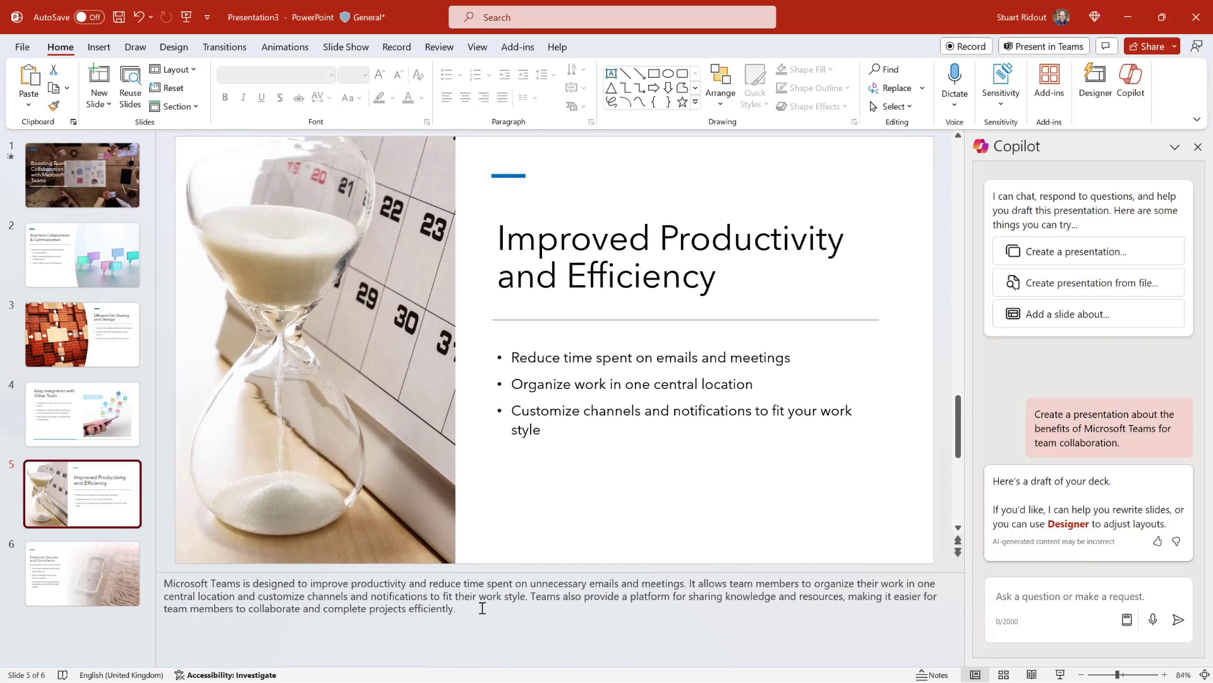
left_click_drag(482, 608, 163, 582)
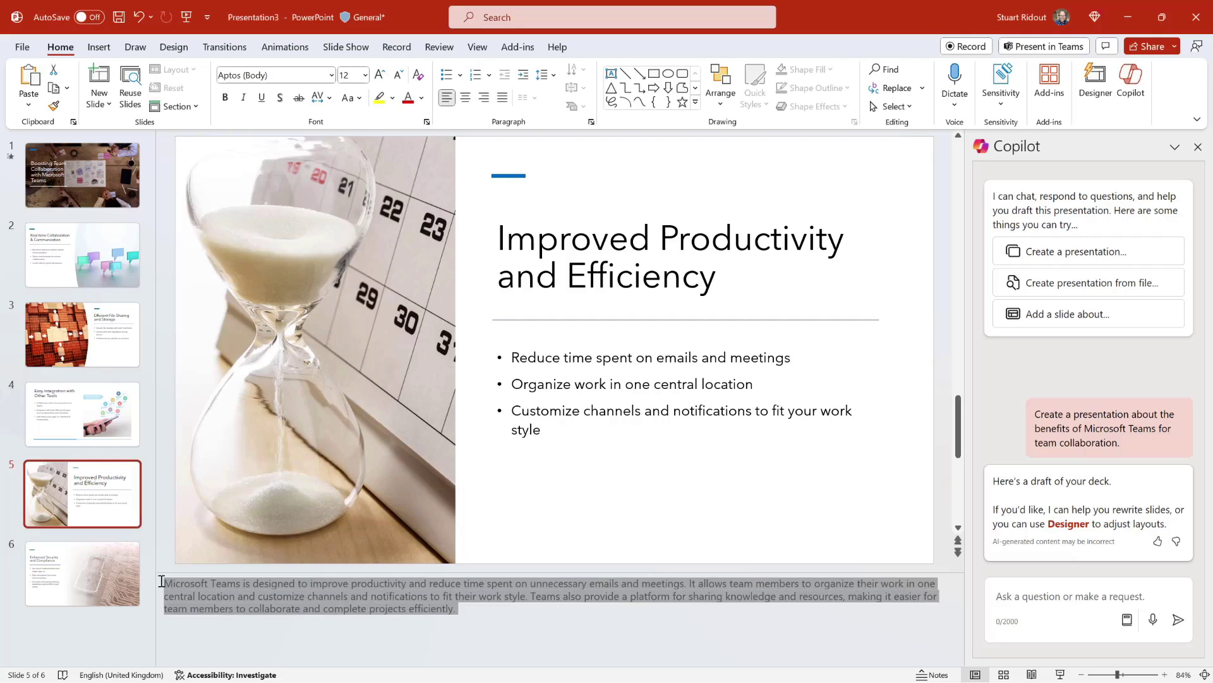
left_click(362, 587)
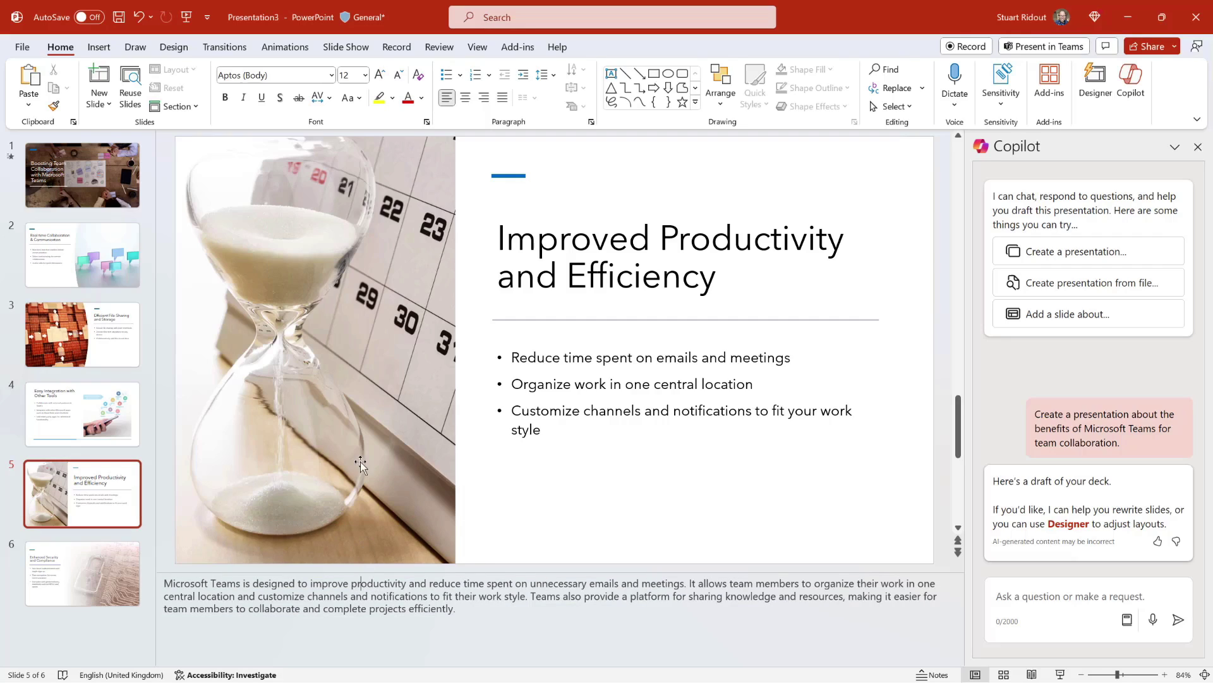
Run Presenter View, step back to slide 3 'Efficient File Sharing and Storage', and end the show.
left_click(343, 50)
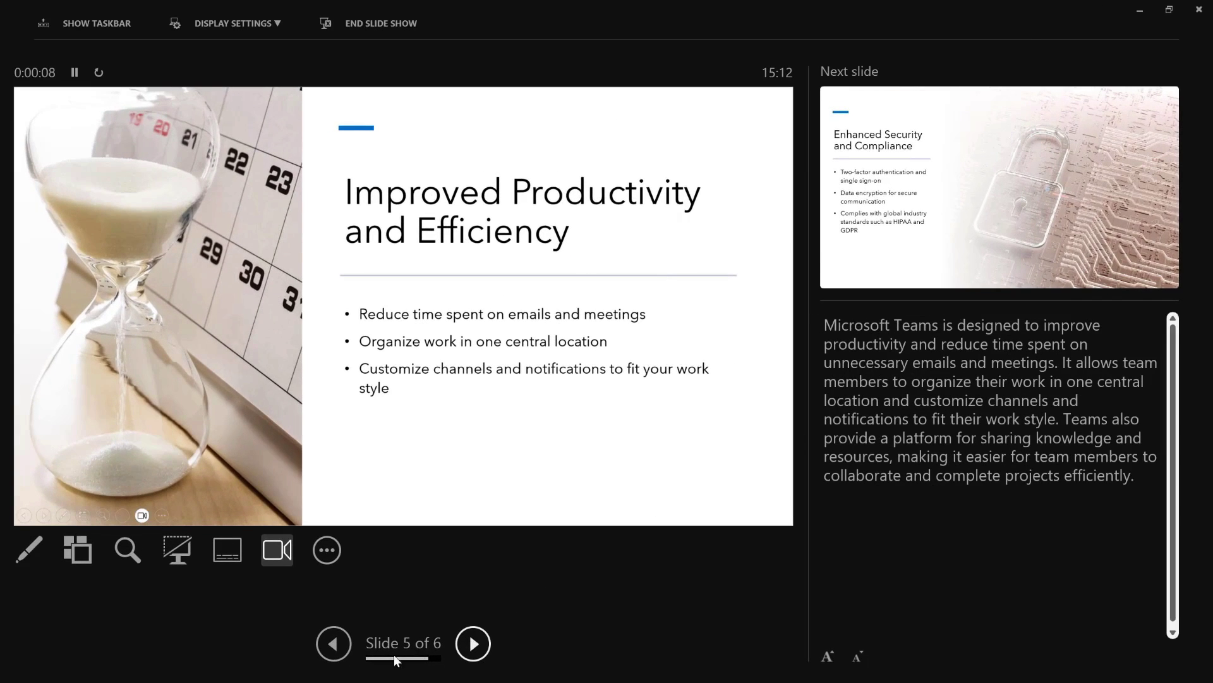
left_click(334, 643)
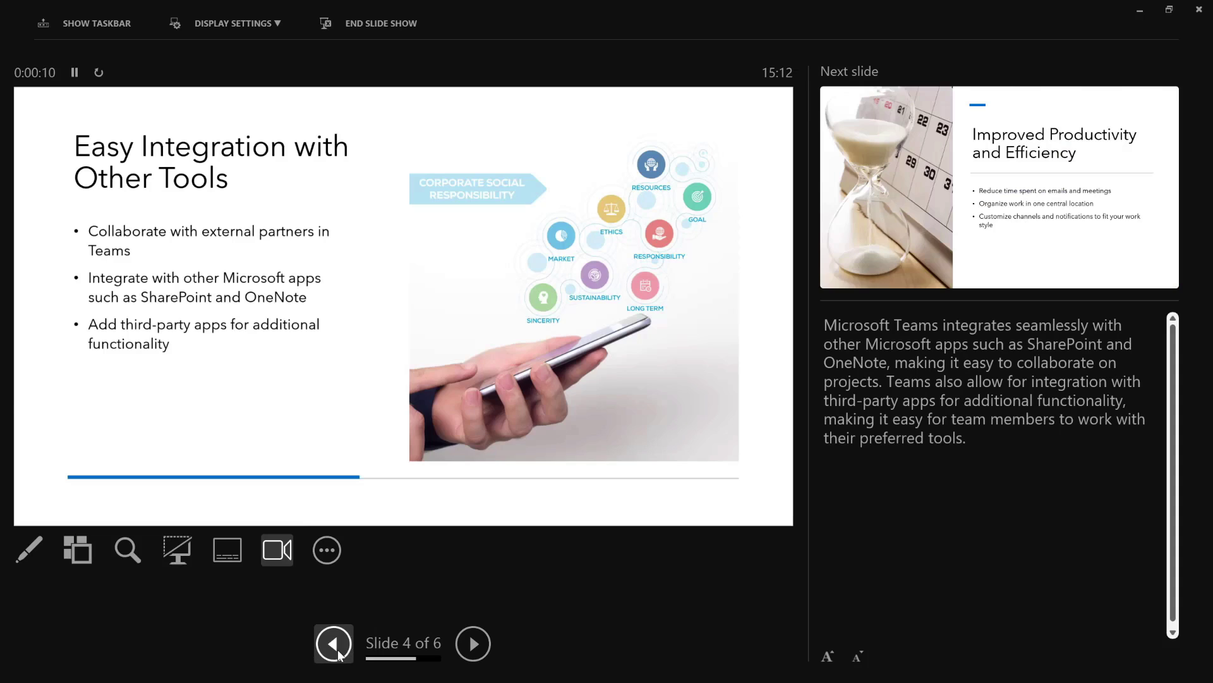
left_click(333, 643)
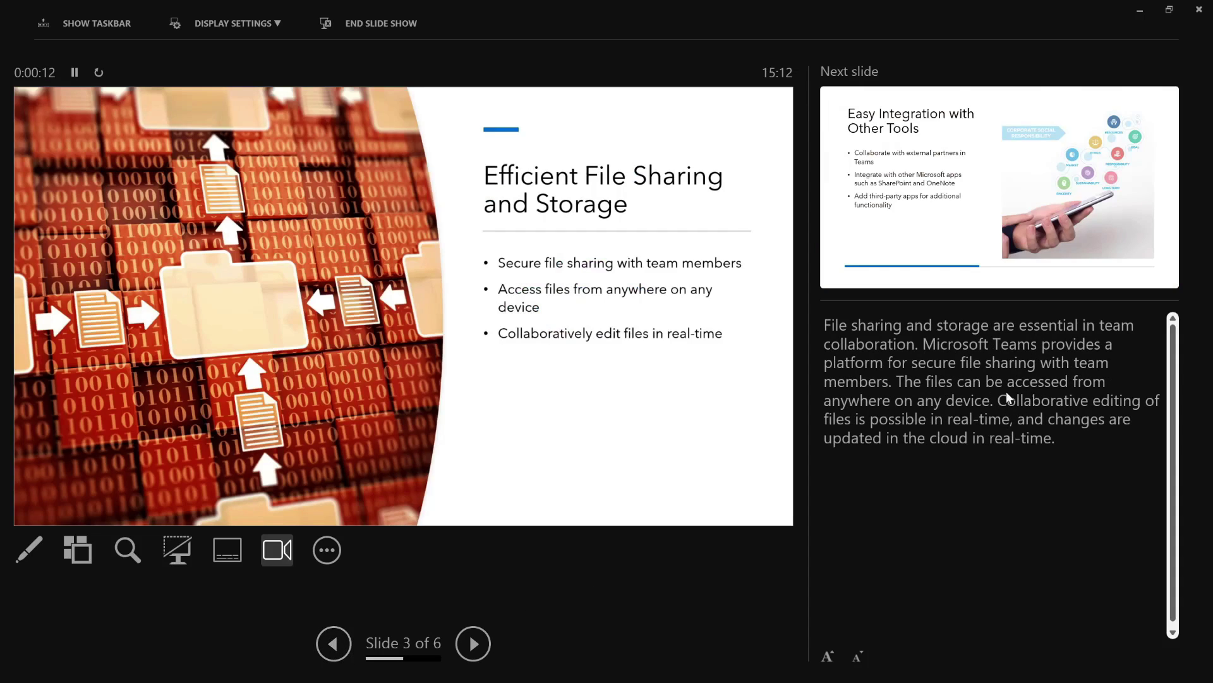
left_click(385, 27)
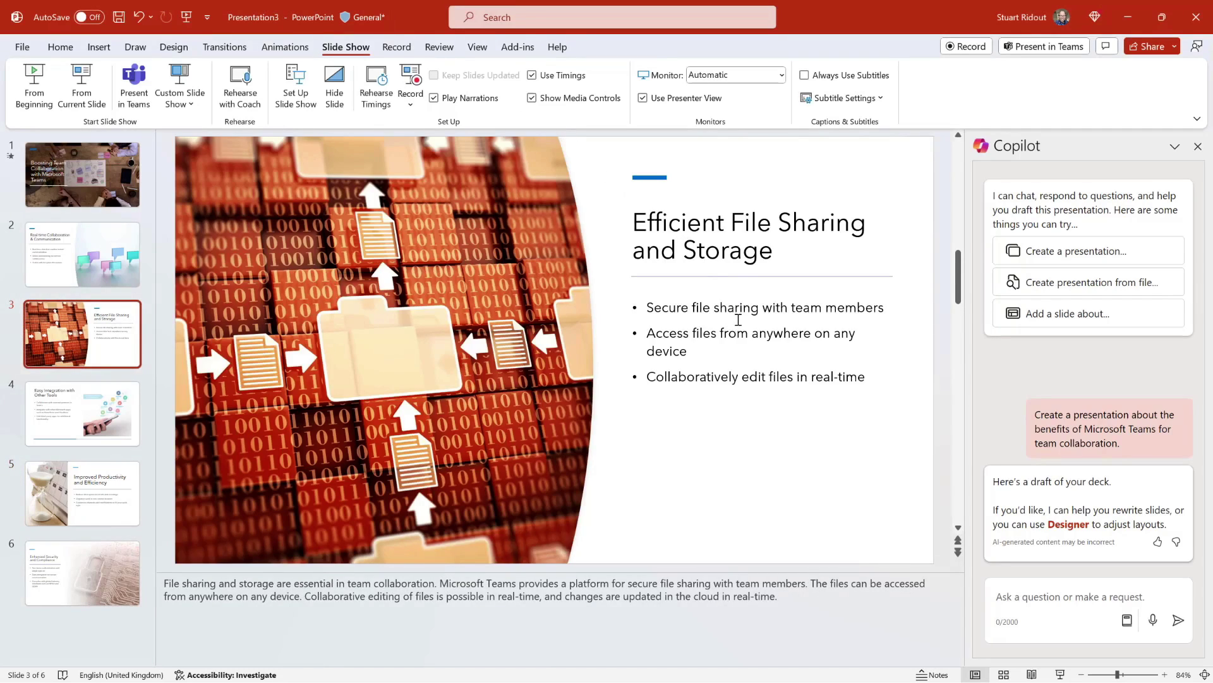
Ask Copilot 'Add another two bullet points'; it only offers to show the Bullets feature.
left_click(1046, 599)
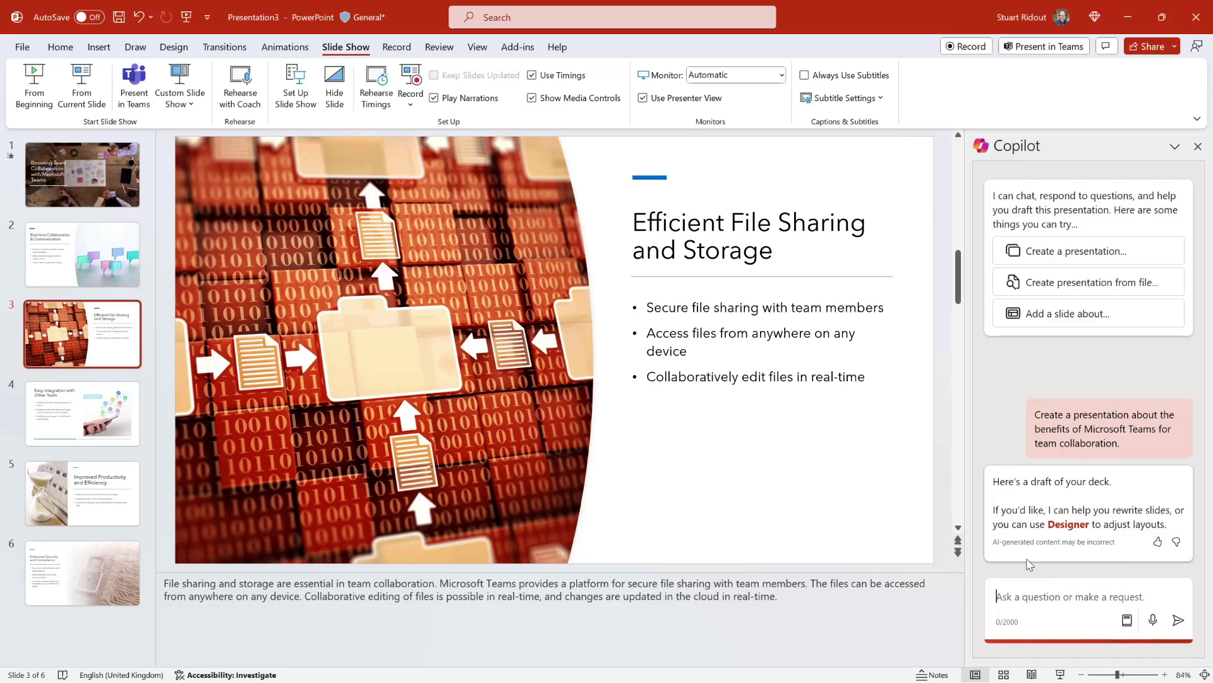
type("Add another t")
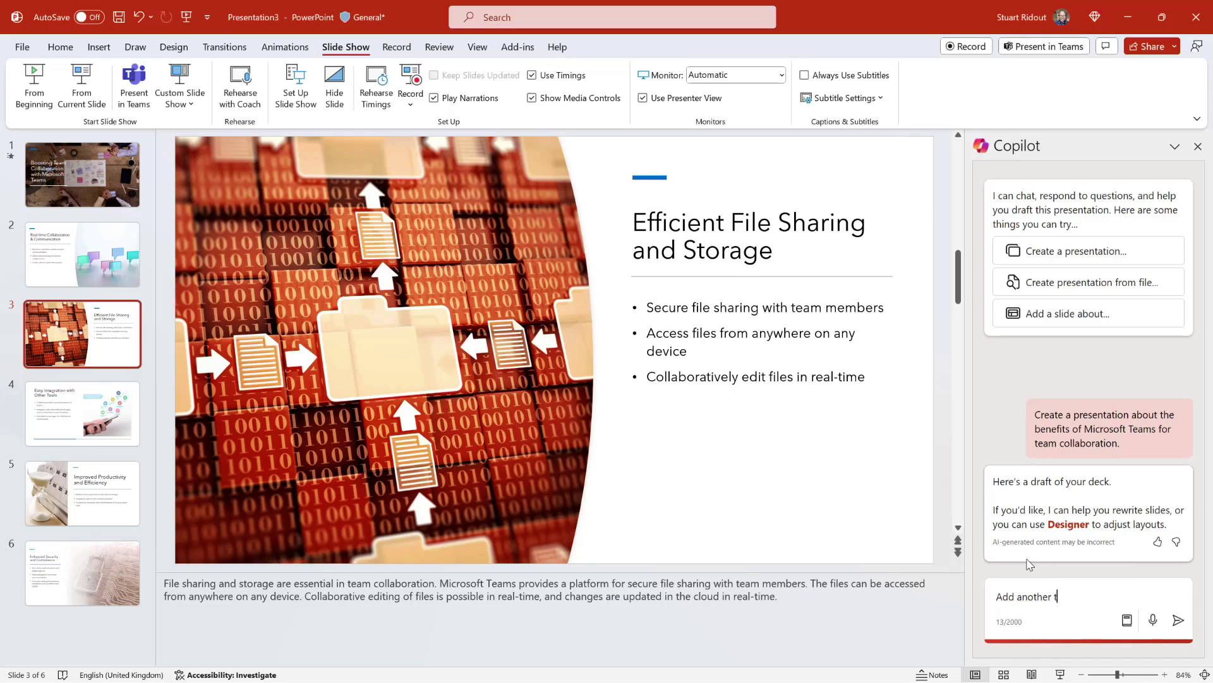
type("wo bullet points")
left_click(1178, 621)
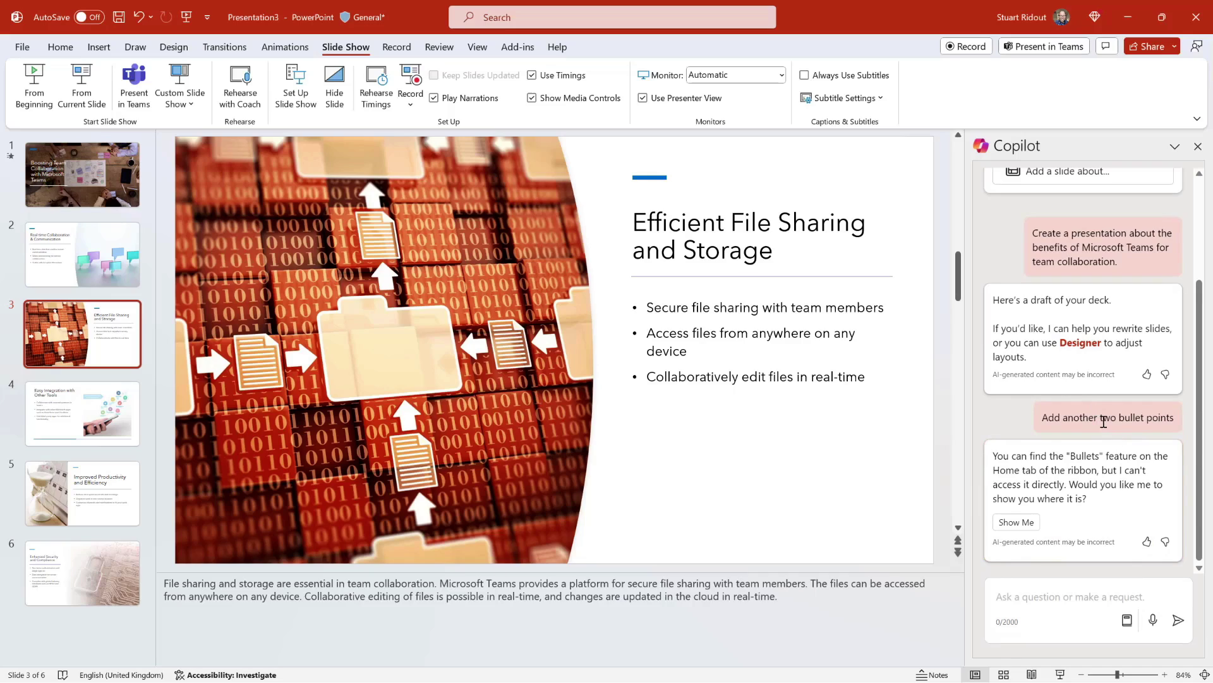
left_click(892, 519)
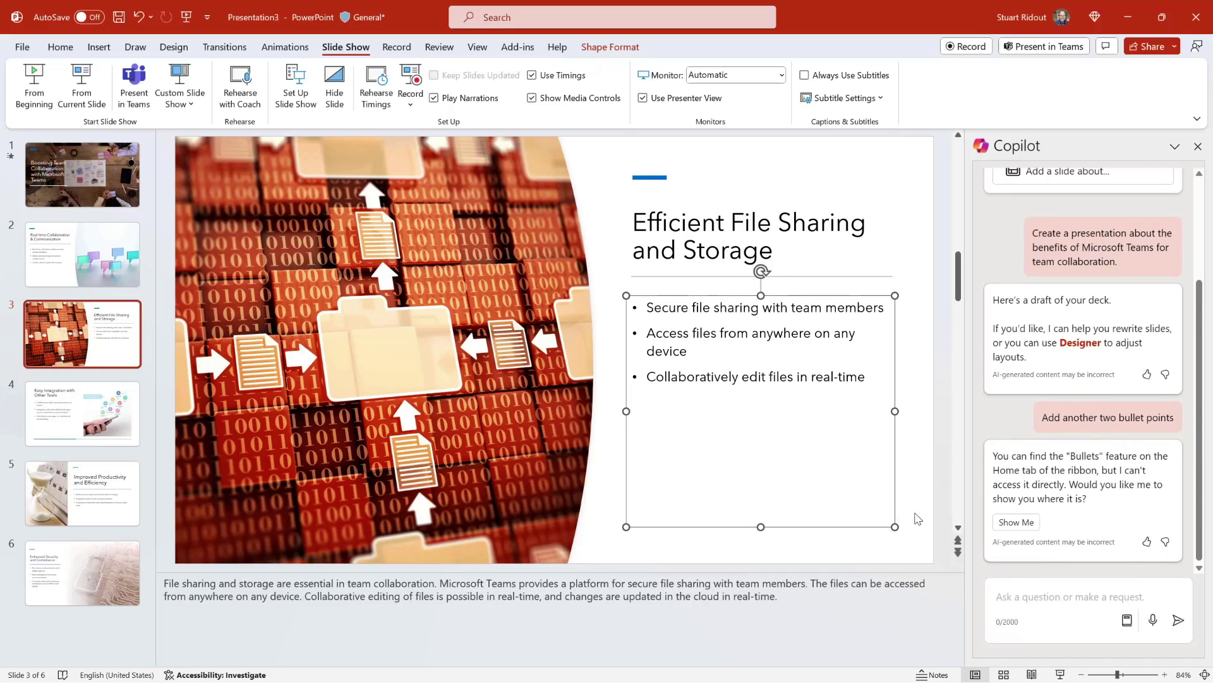
left_click(917, 517)
Resend 'Add another two bullet points' so Copilot adds sharing and permissions bullets to slide 3.
left_click(1024, 599)
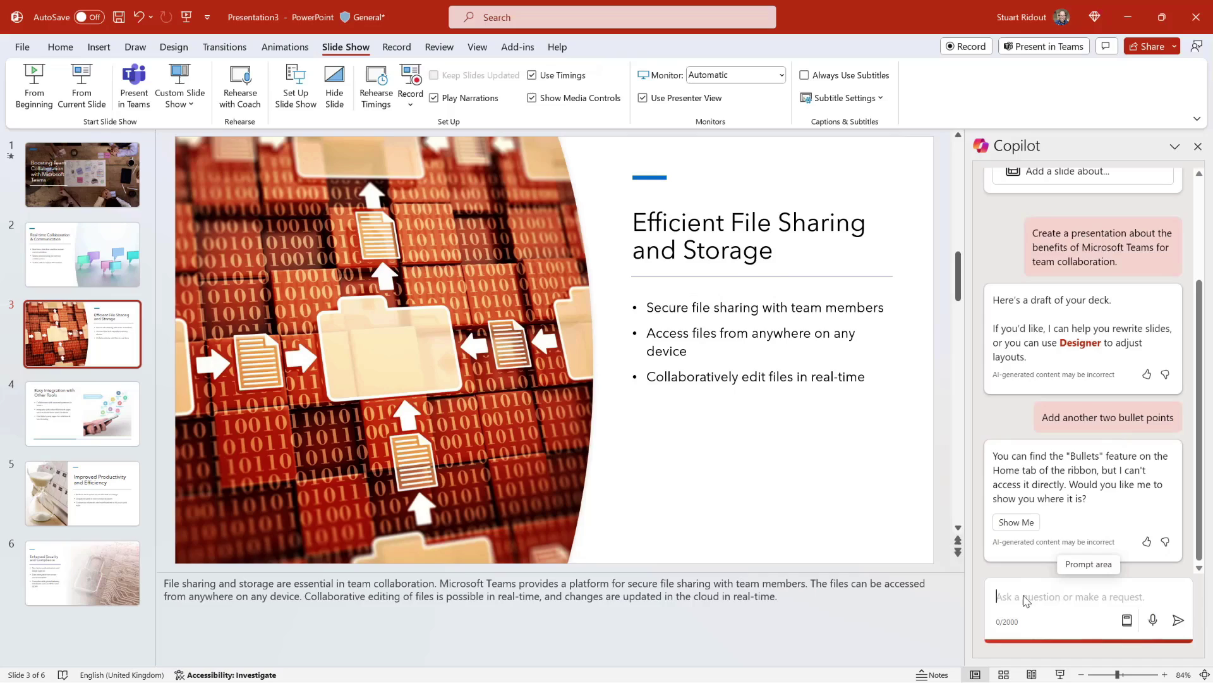
type("Add another ")
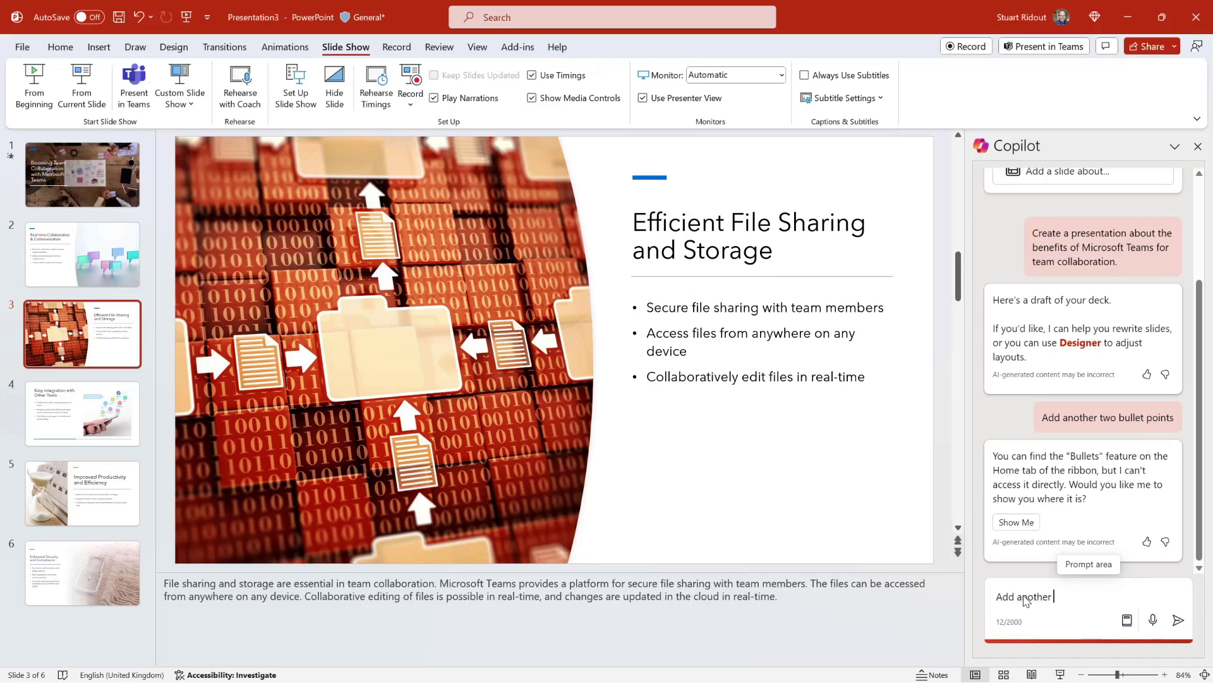
type("two bullet points to this slide")
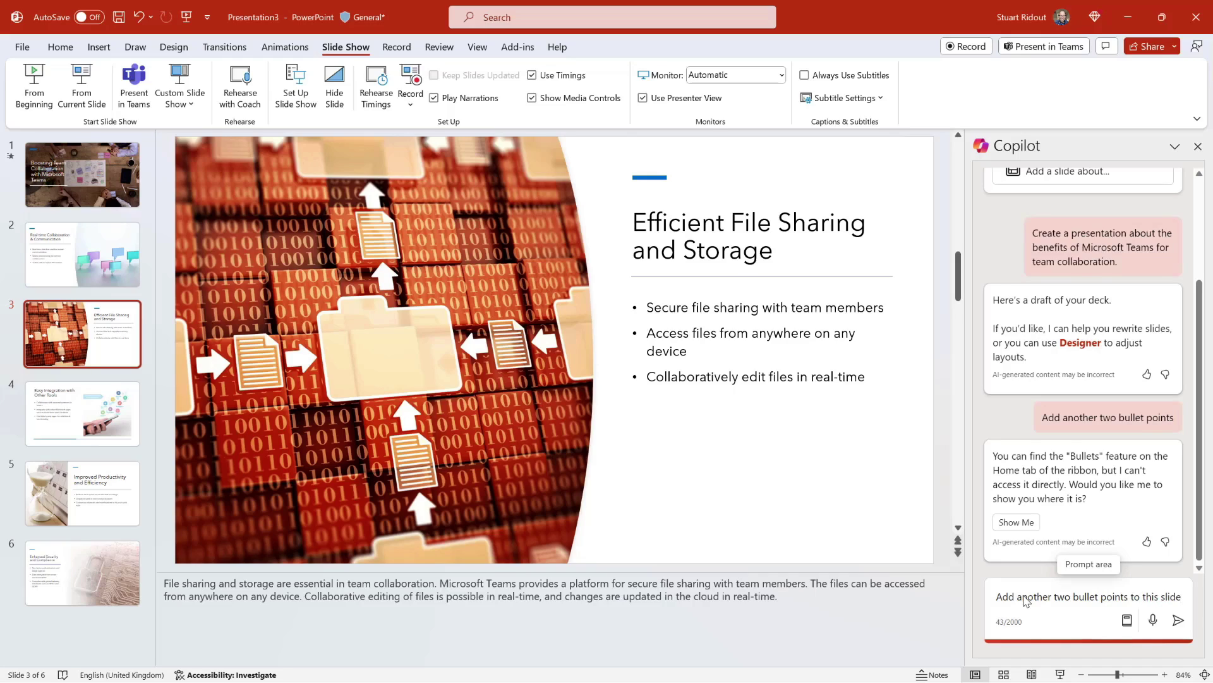
key("Return")
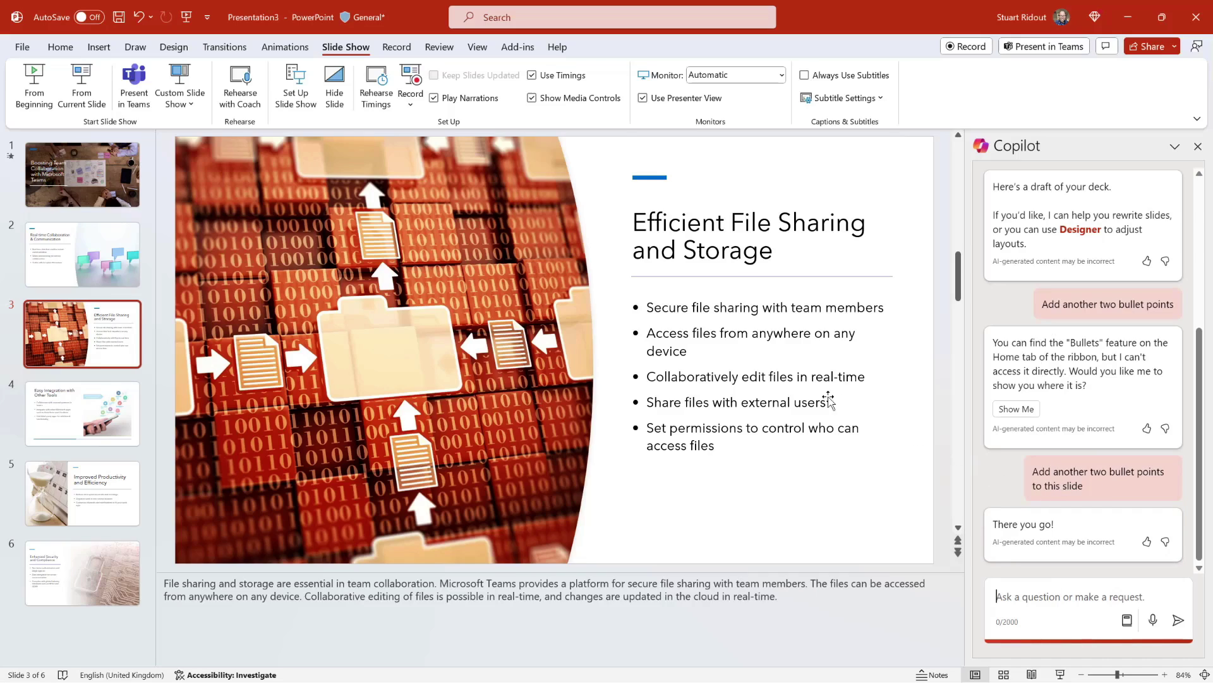
Create Presentation4 from the first blue brand template in the Microsoft company templates collection.
left_click(22, 47)
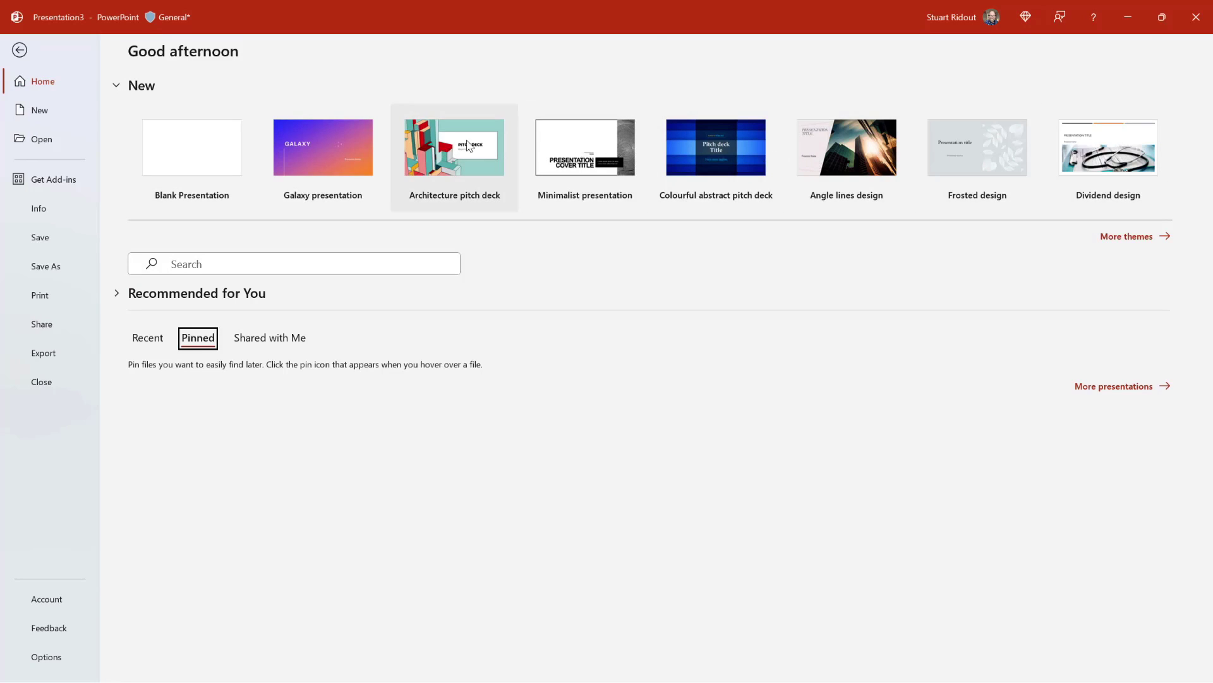
left_click(1137, 237)
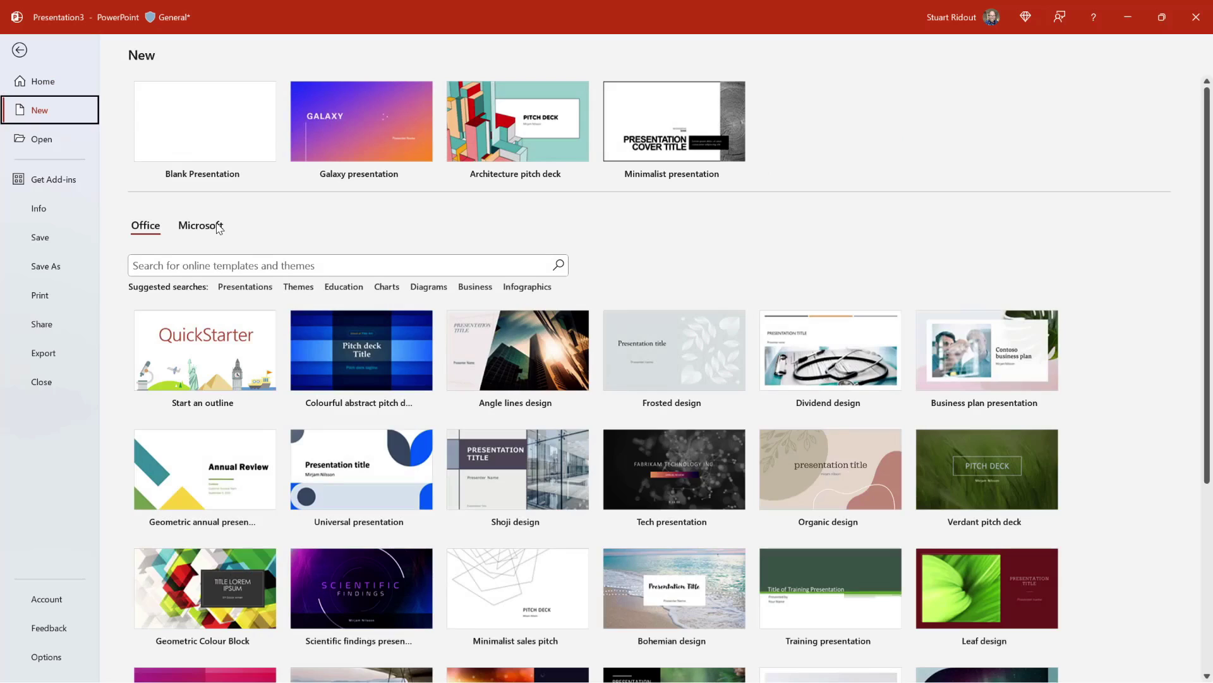
left_click(219, 229)
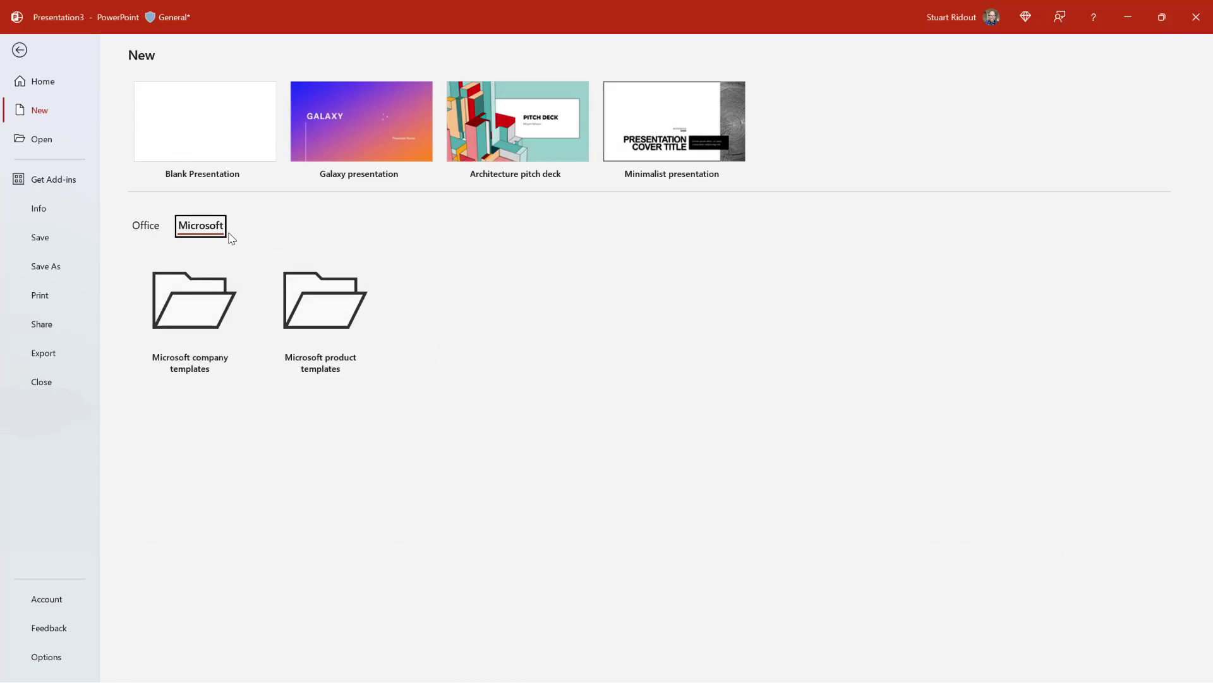
left_click(291, 284)
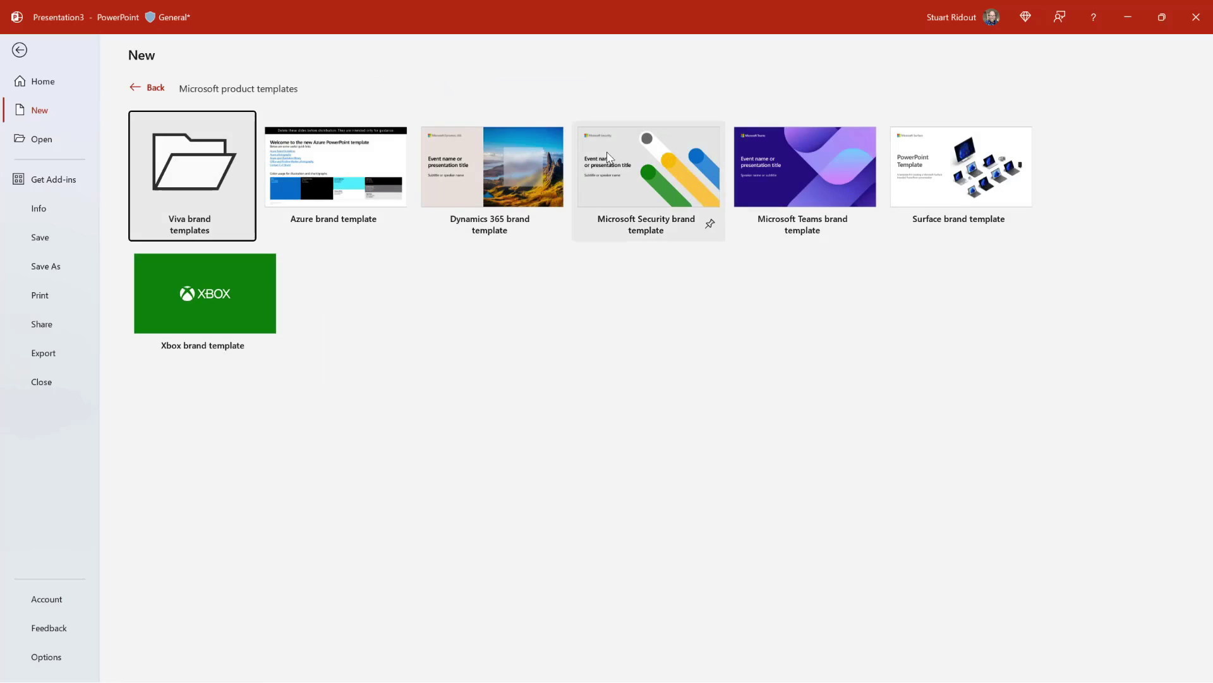
left_click(132, 88)
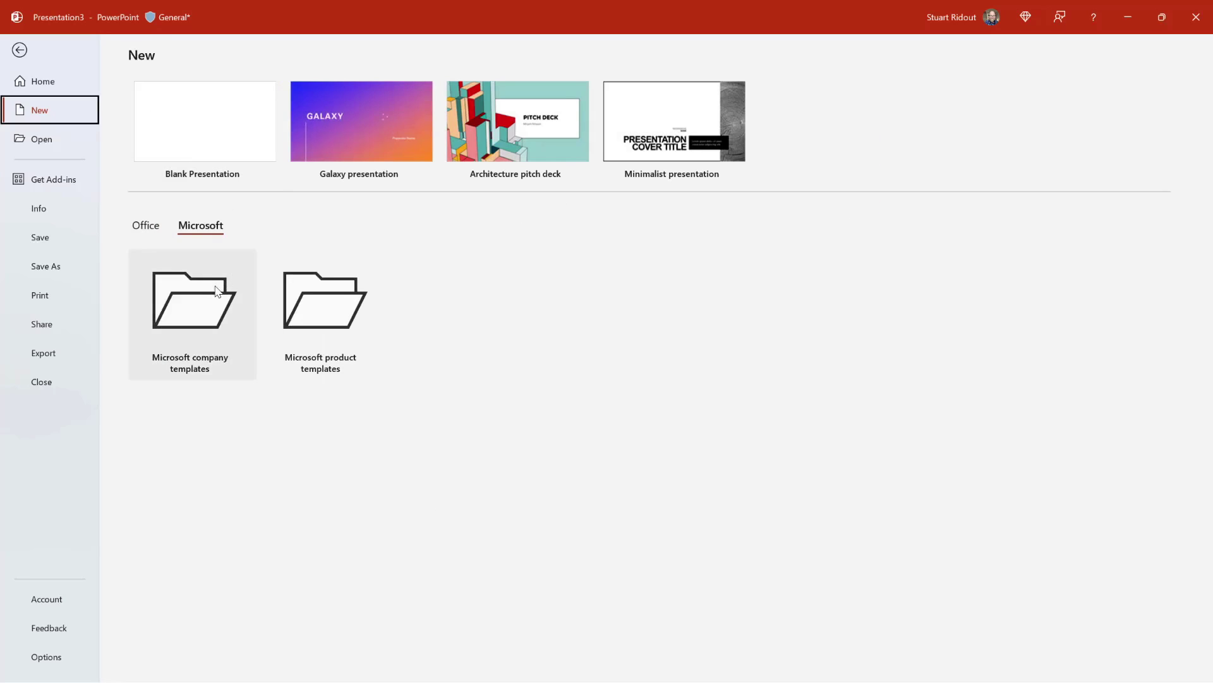
left_click(211, 319)
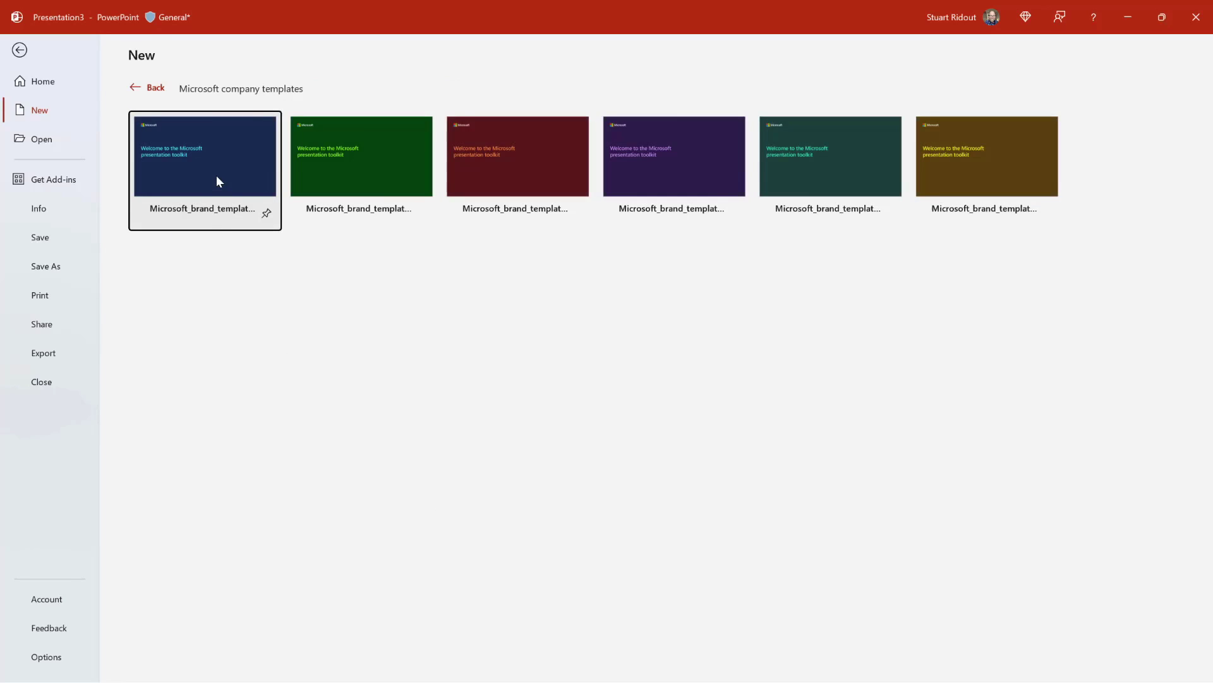
left_click(184, 149)
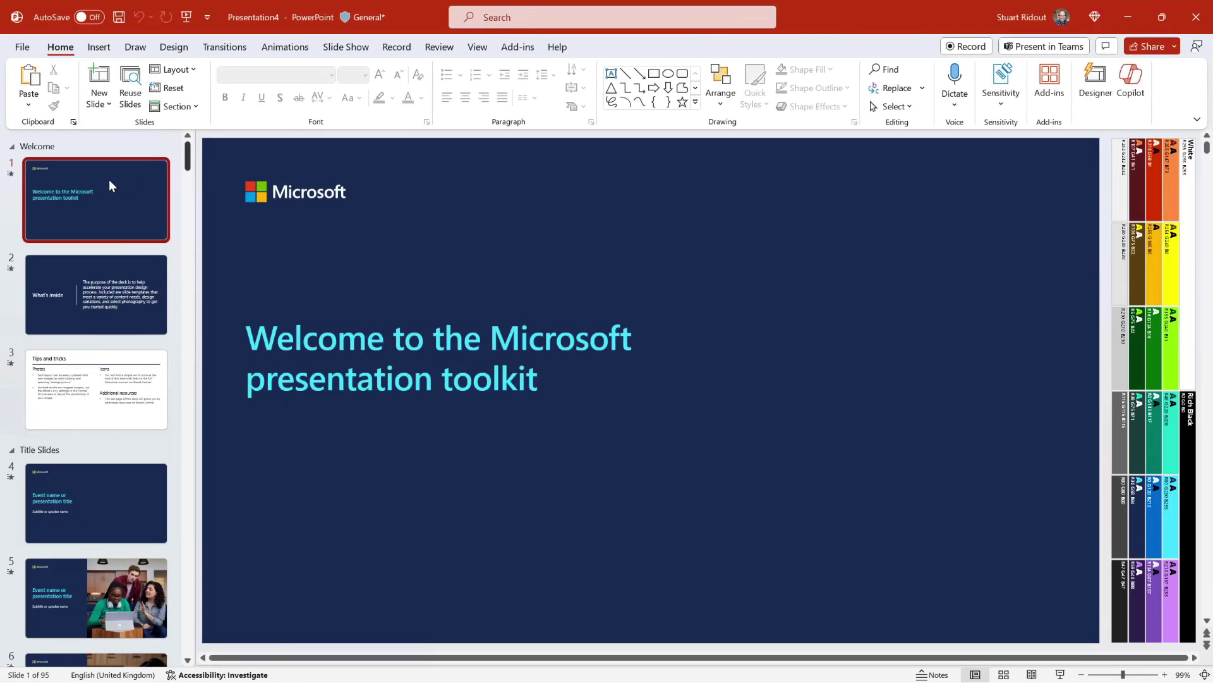
Delete all template slides, start a Copilot 'Create presentation from file' request, and switch to Word.
key("ctrl+a")
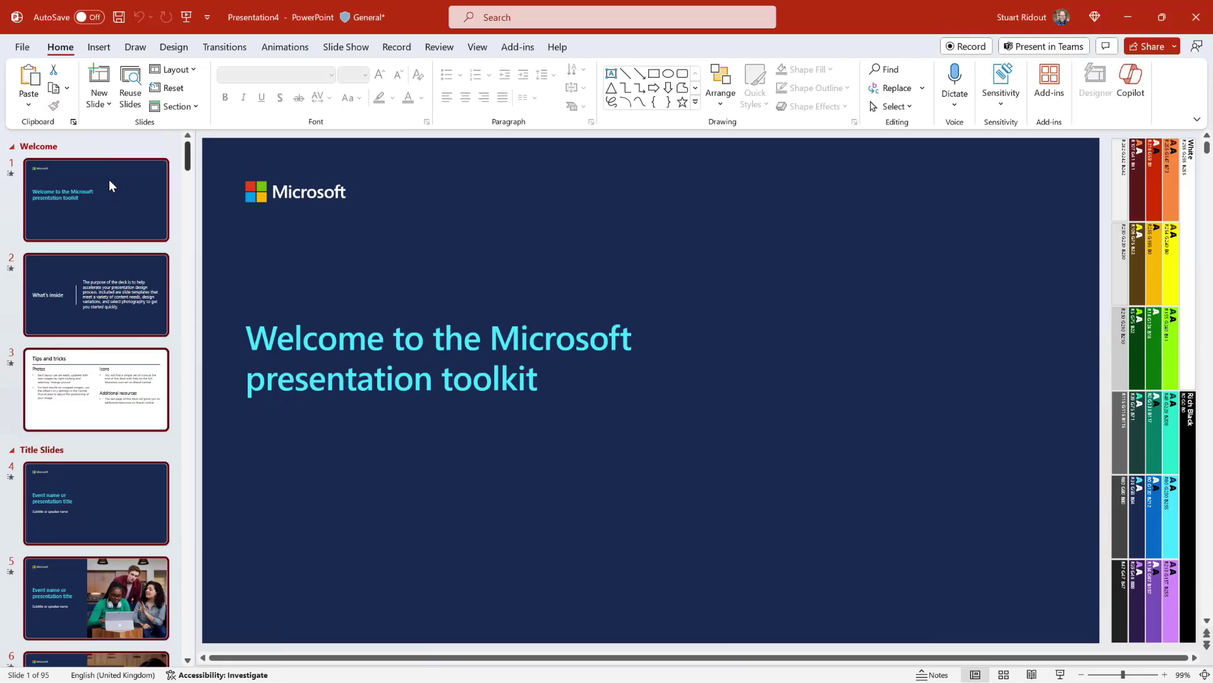
key("Delete")
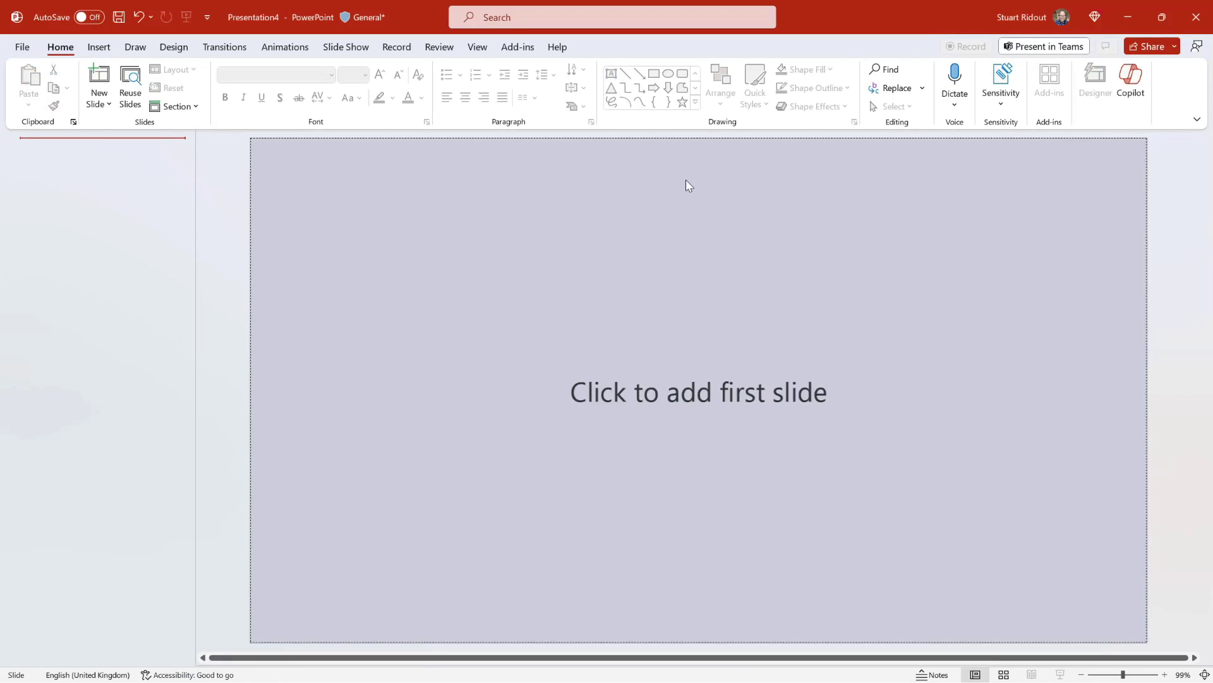
left_click(1141, 90)
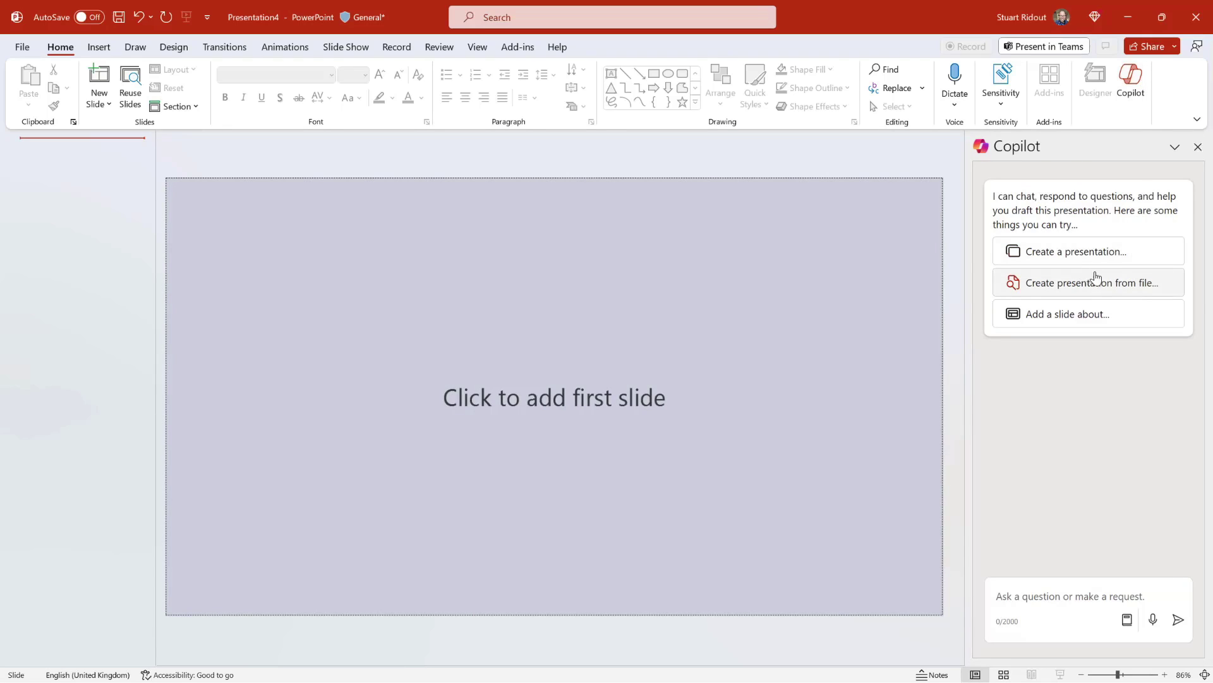
left_click(1068, 286)
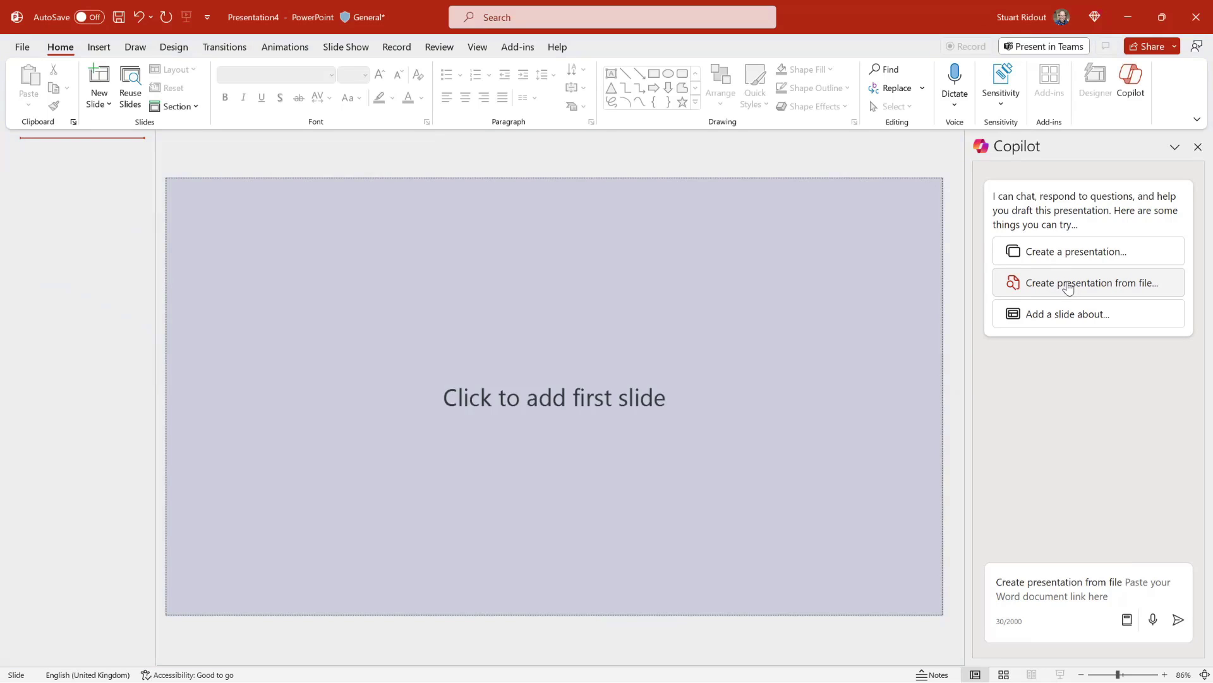
key("alt+Tab")
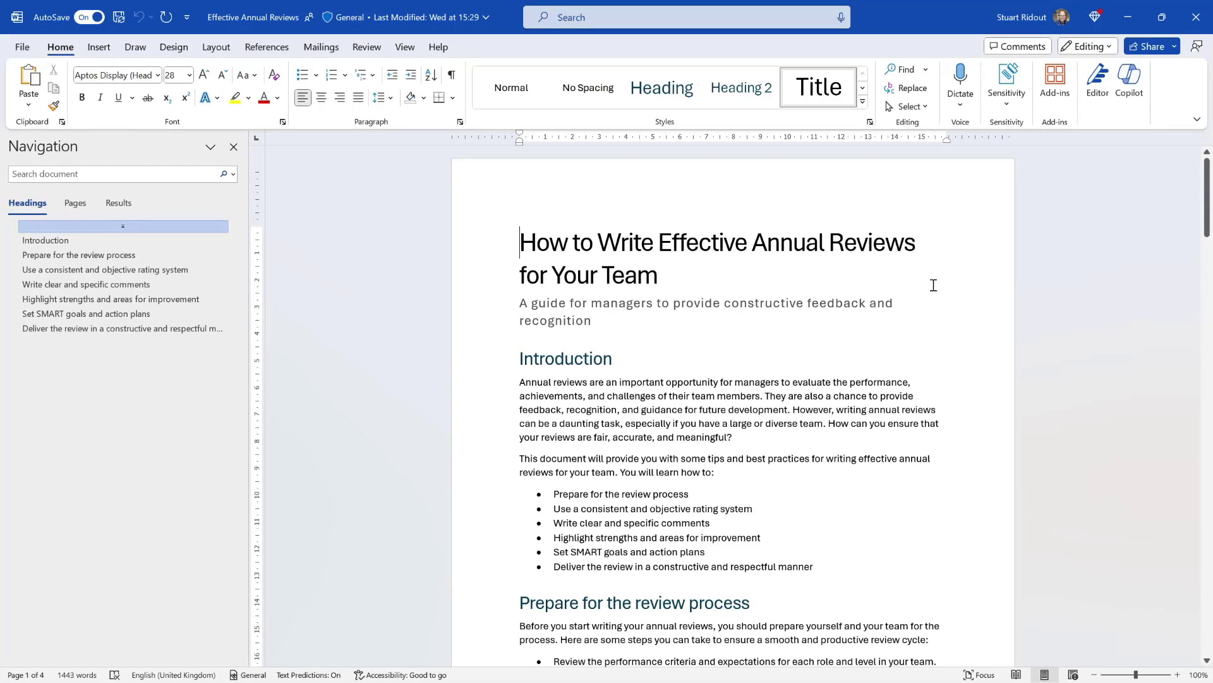
Copy an edit-enabled sharing link to the Effective Annual Reviews document.
left_click(1175, 48)
left_click(1148, 88)
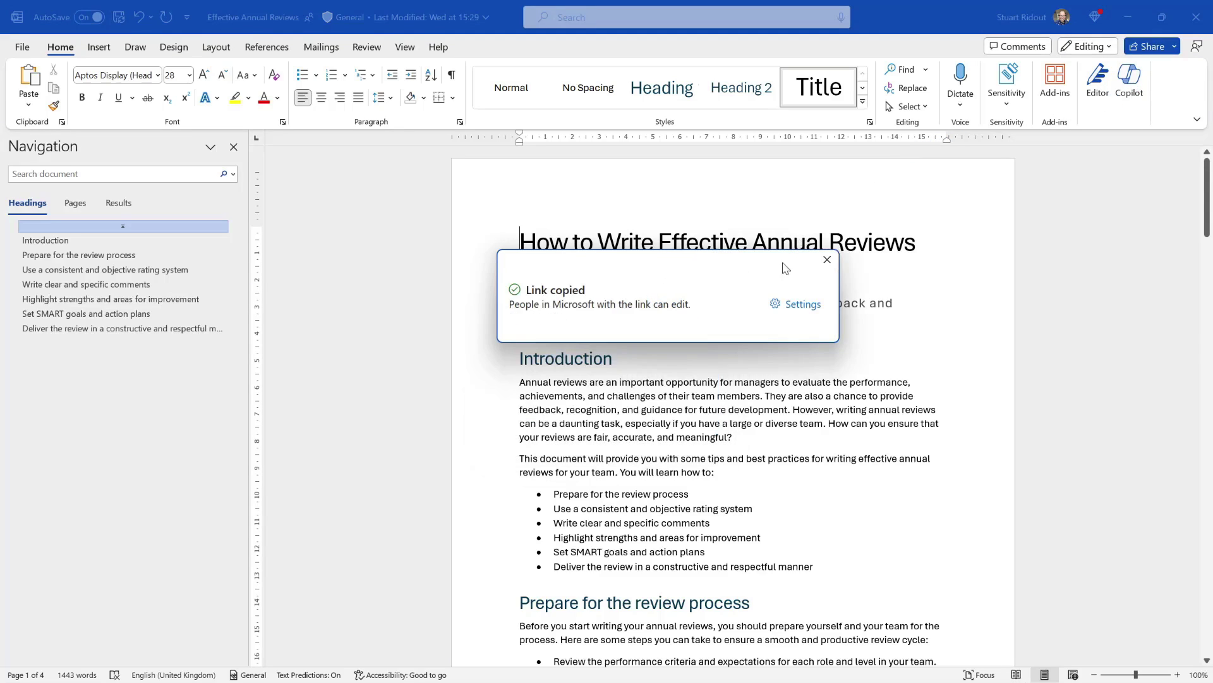
left_click(827, 260)
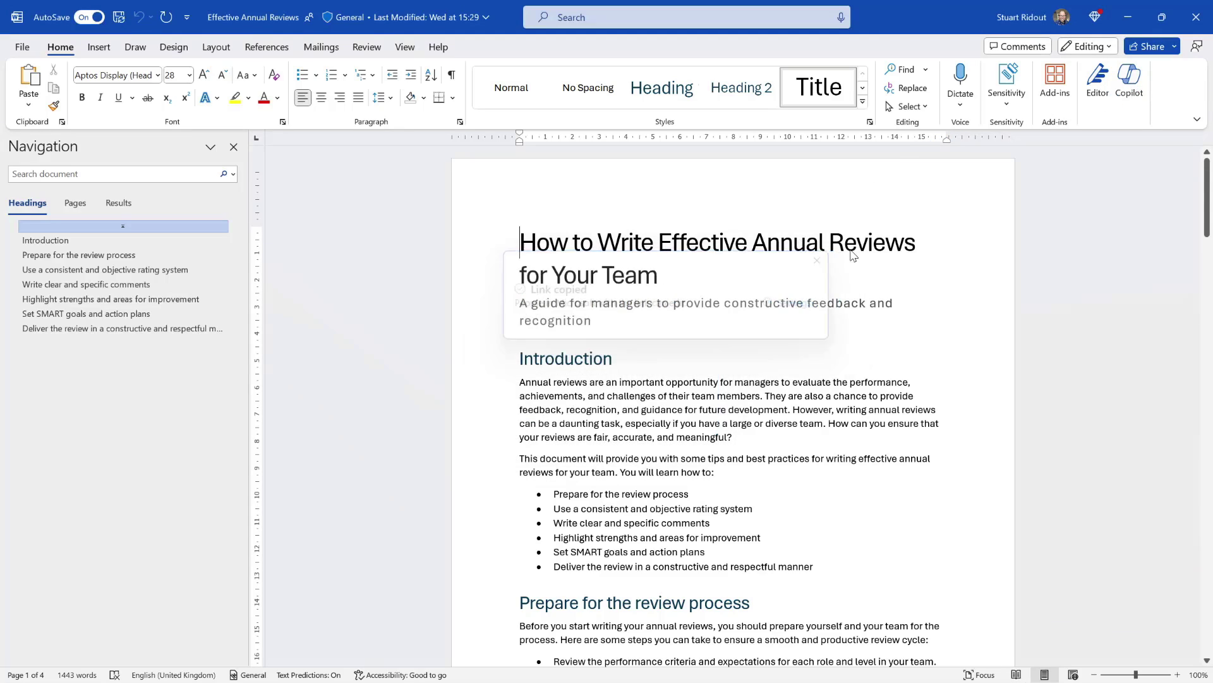
Paste the document's sharing link into Copilot's create-from-file prompt and send it.
left_click(1129, 26)
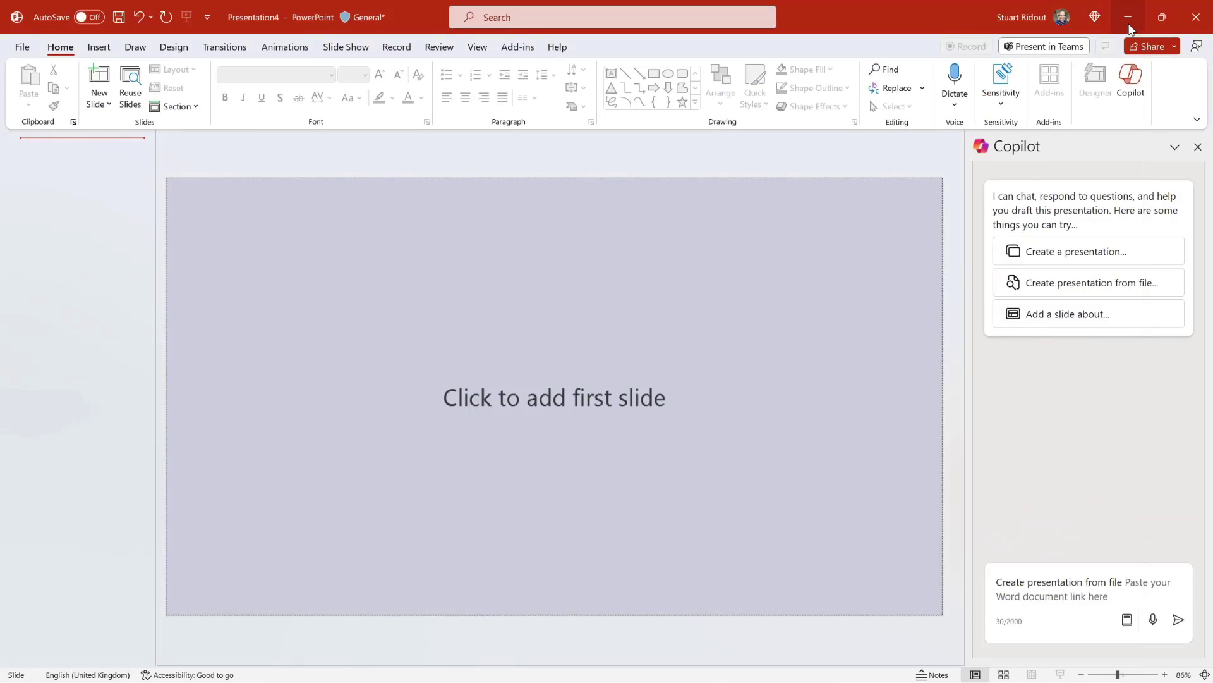
left_click(1149, 589)
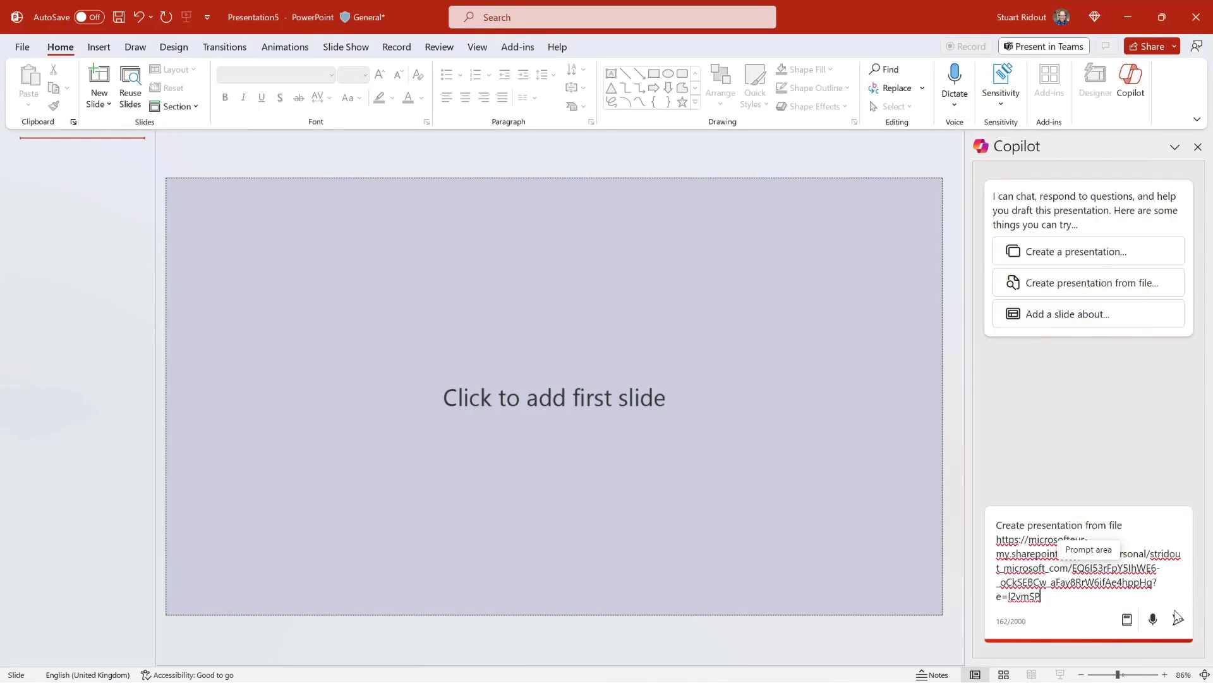
left_click(1178, 619)
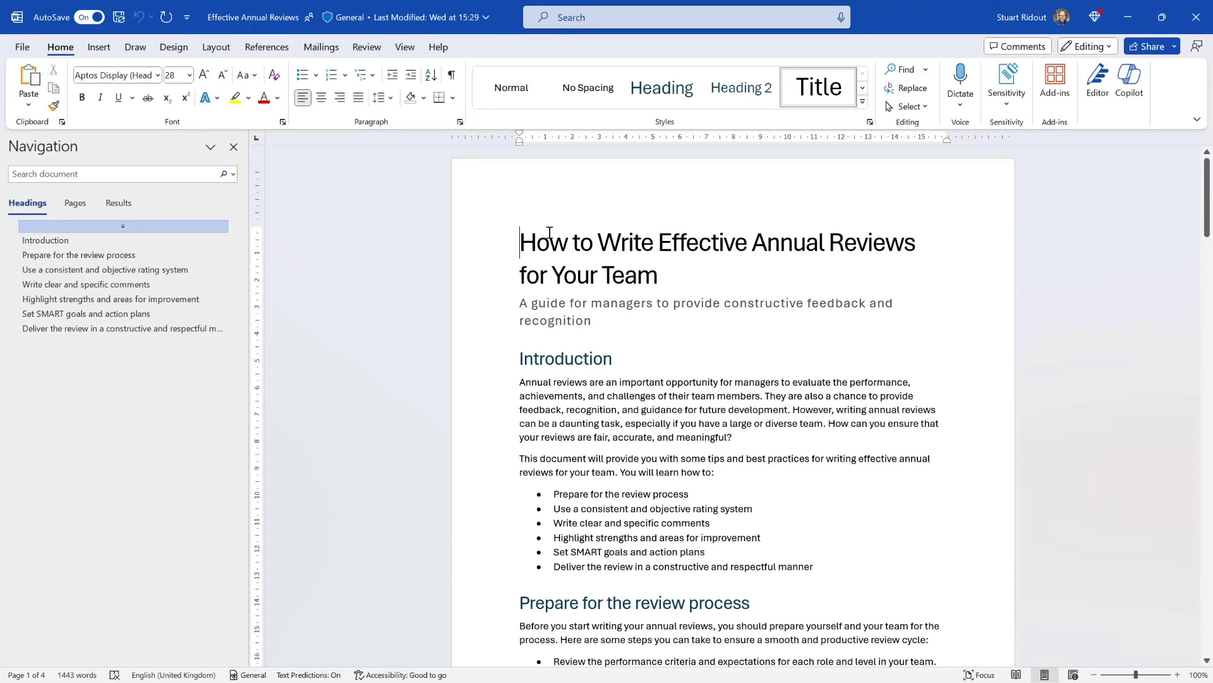
Scroll through the Effective Annual Reviews document, then minimize Word.
scroll(608, 307, "down", 10)
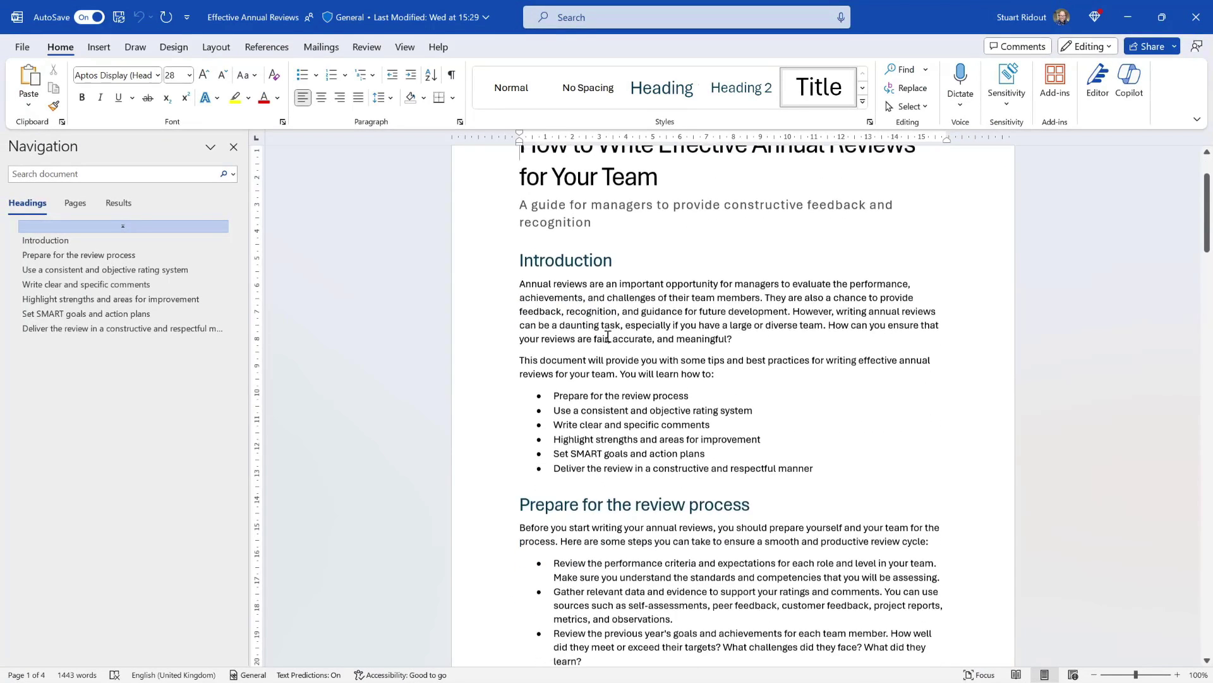
scroll(612, 397, "down", 10)
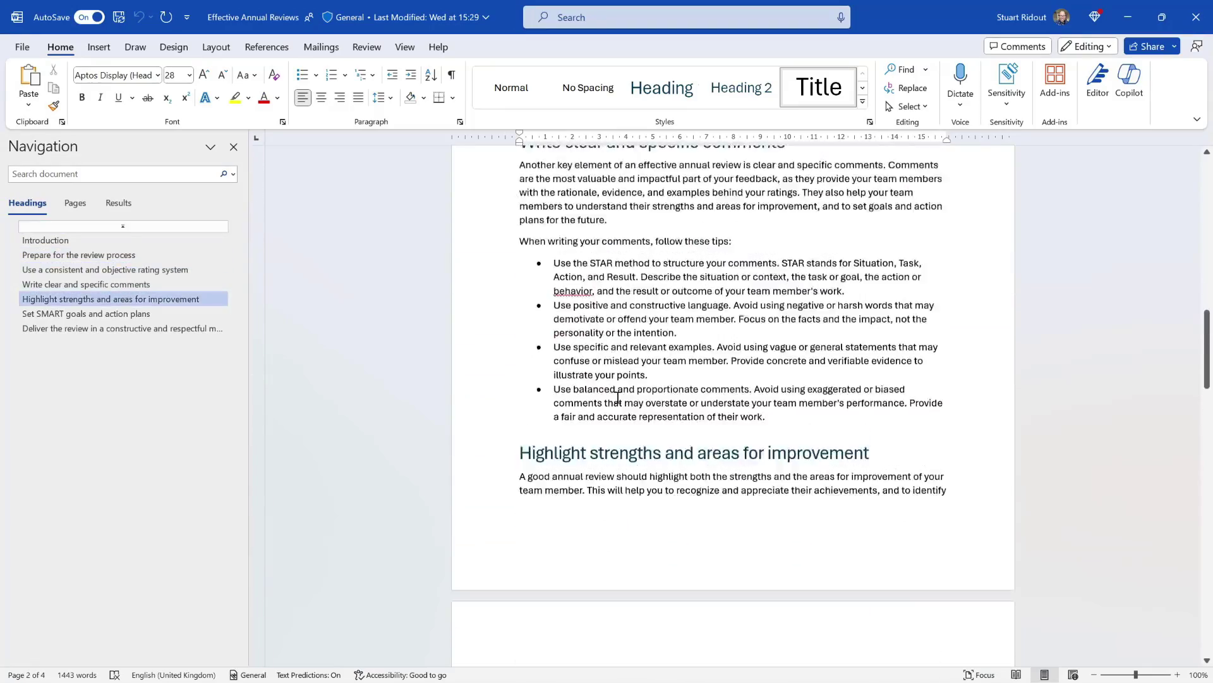
scroll(612, 397, "up", 15)
scroll(624, 396, "up", 3)
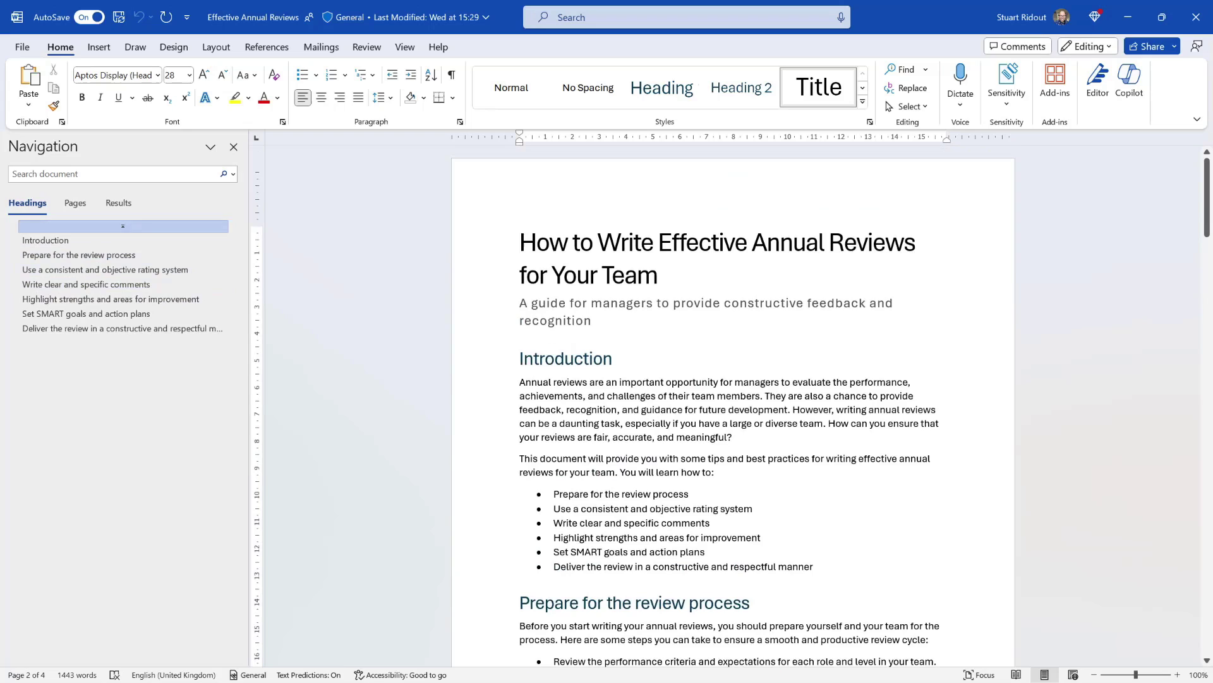
left_click(1128, 17)
Check the Sensitivity label menu without changes, then minimize Word to see the drafted 9-slide deck.
left_click(1006, 83)
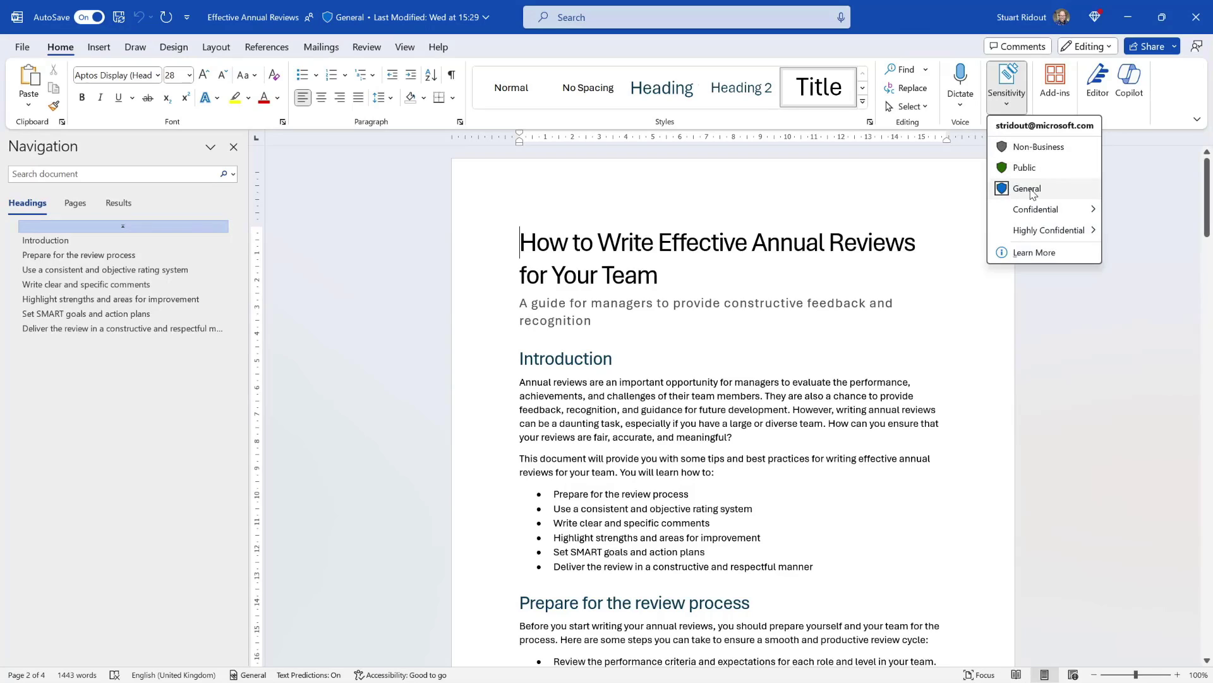
mouse_move(1025, 194)
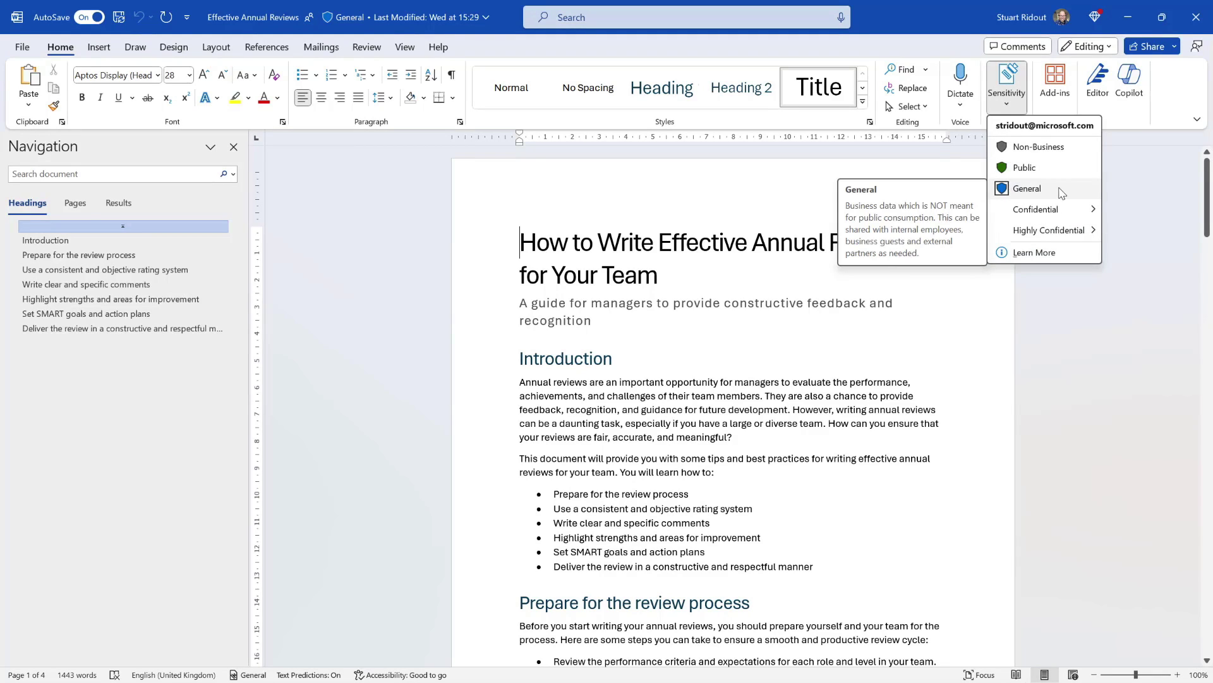
left_click(1134, 182)
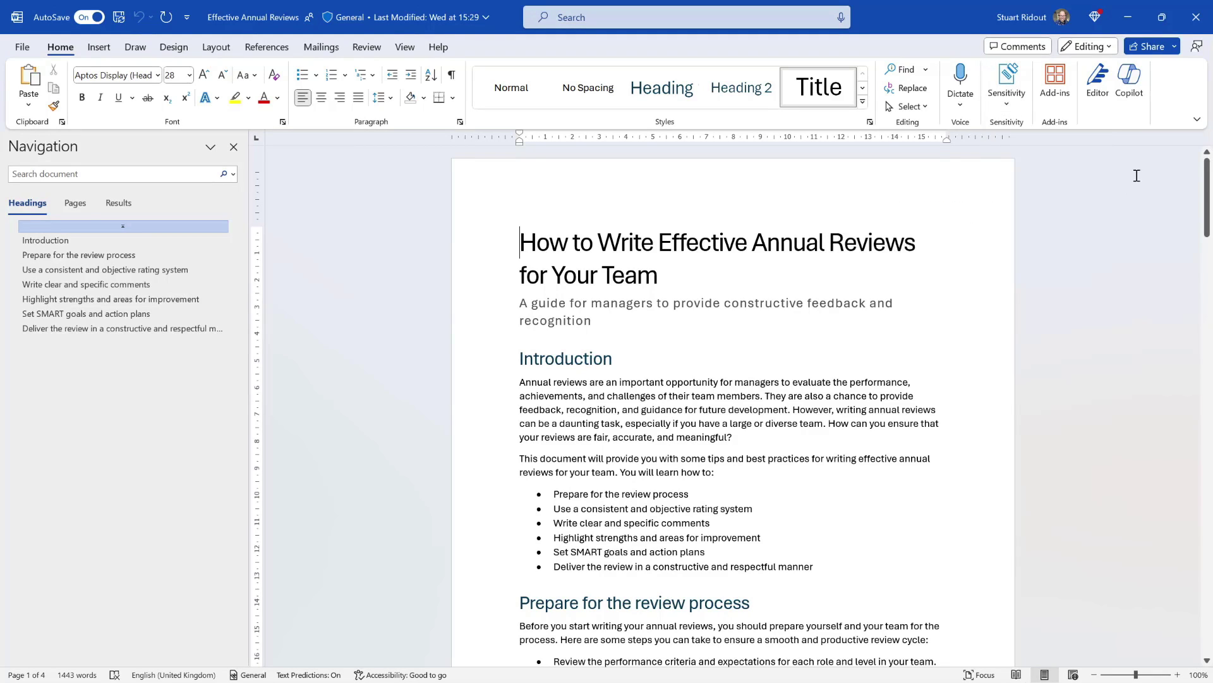
left_click(1125, 9)
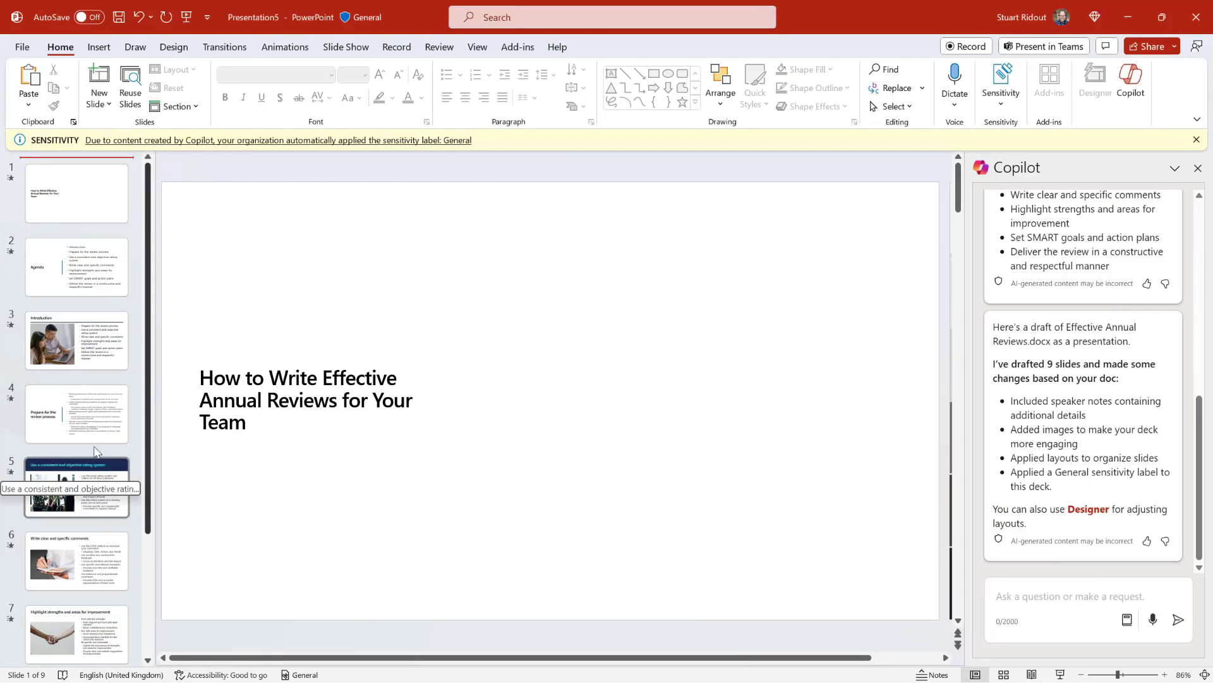
Apply the dark Title Slide layout to slide 1.
left_click(73, 189)
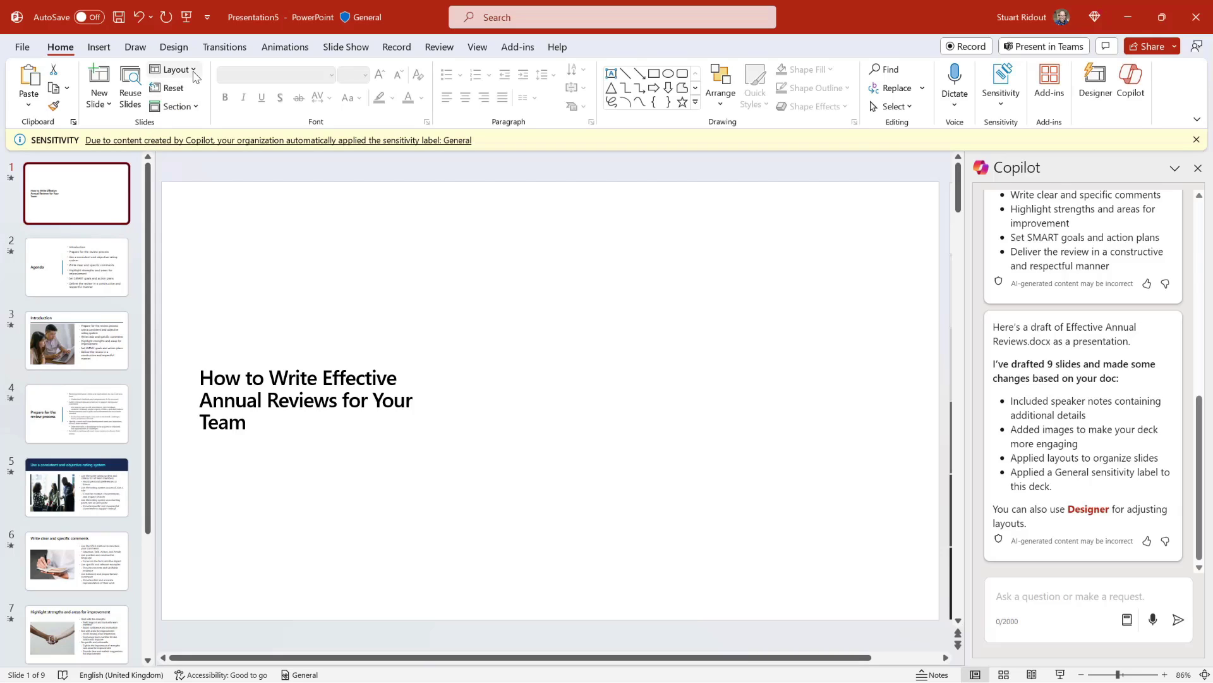
left_click(172, 69)
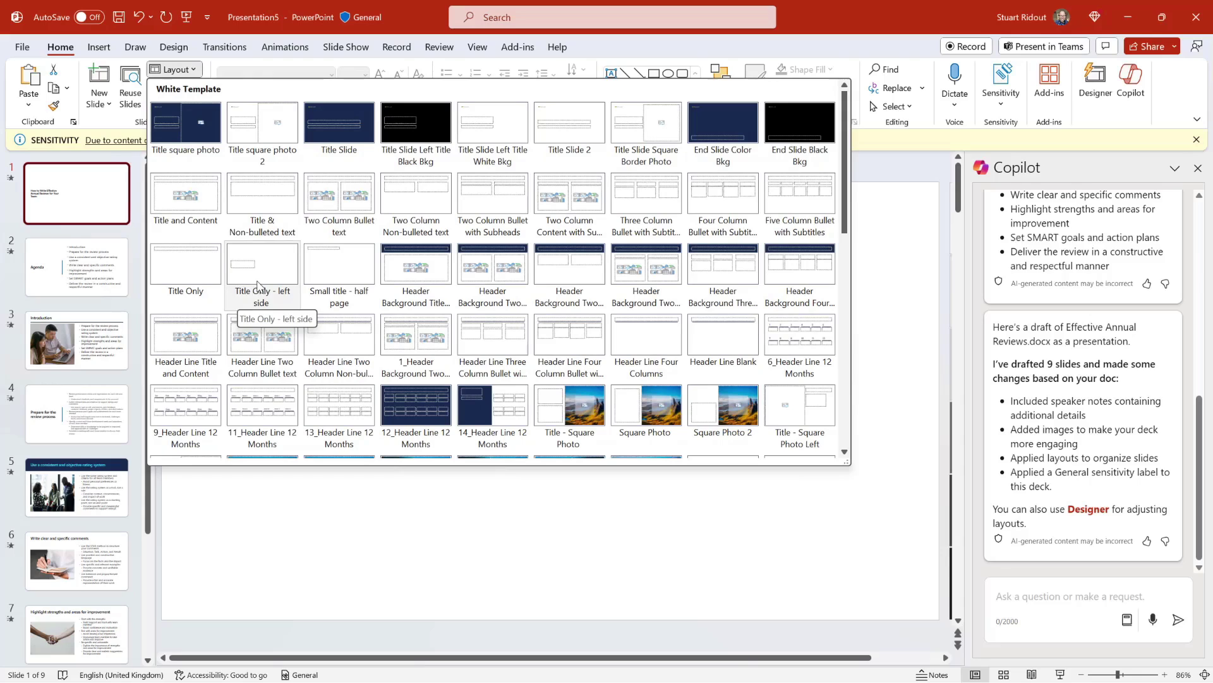
left_click(329, 138)
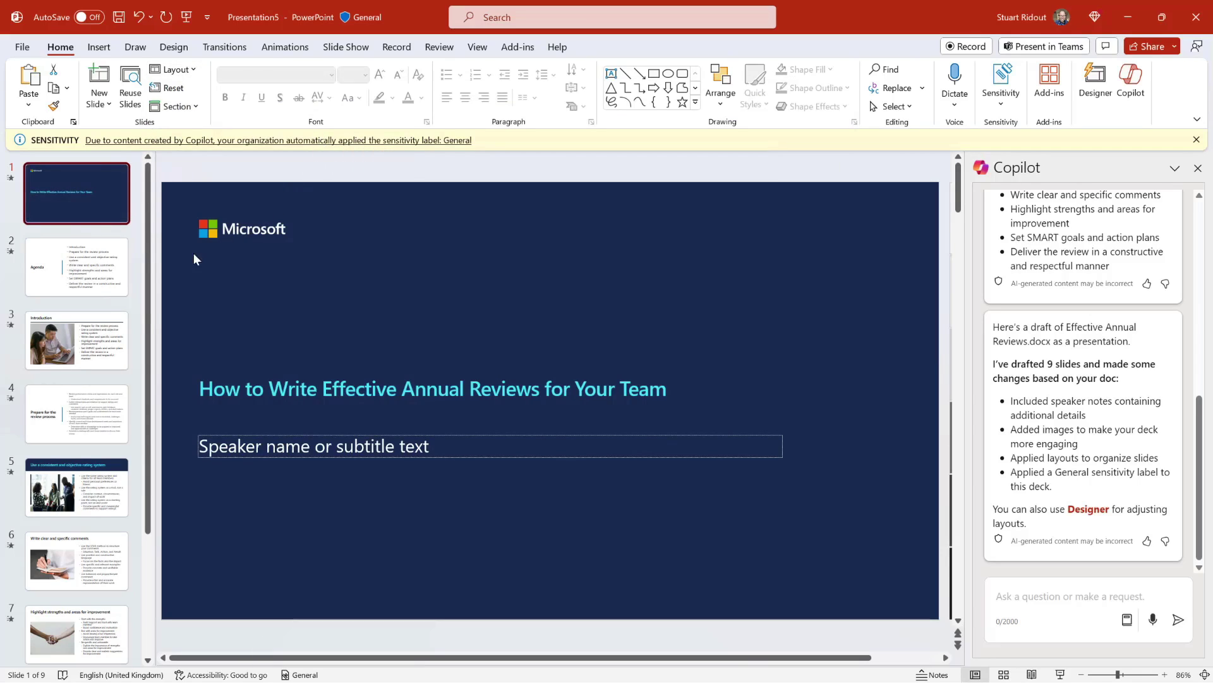
Review Designer ideas for slide 5 and slide 7, 'Highlight strengths and areas for improvement'.
left_click(97, 479)
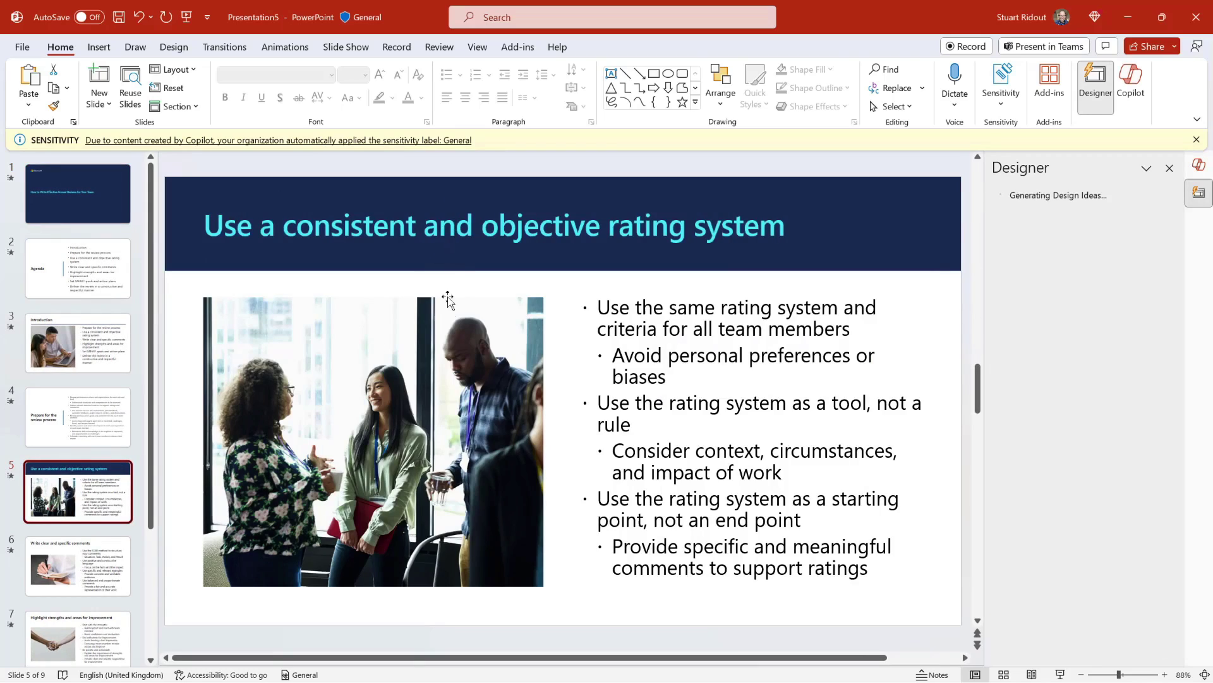
scroll(70, 505, "down", 3)
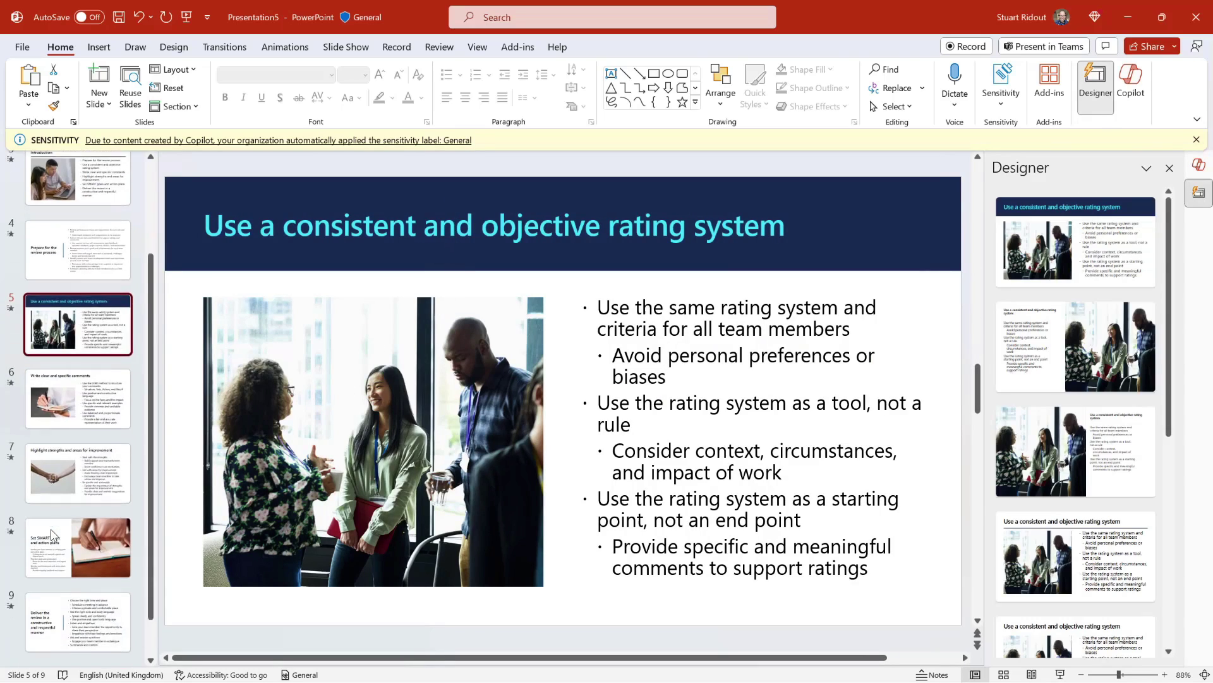
left_click(91, 454)
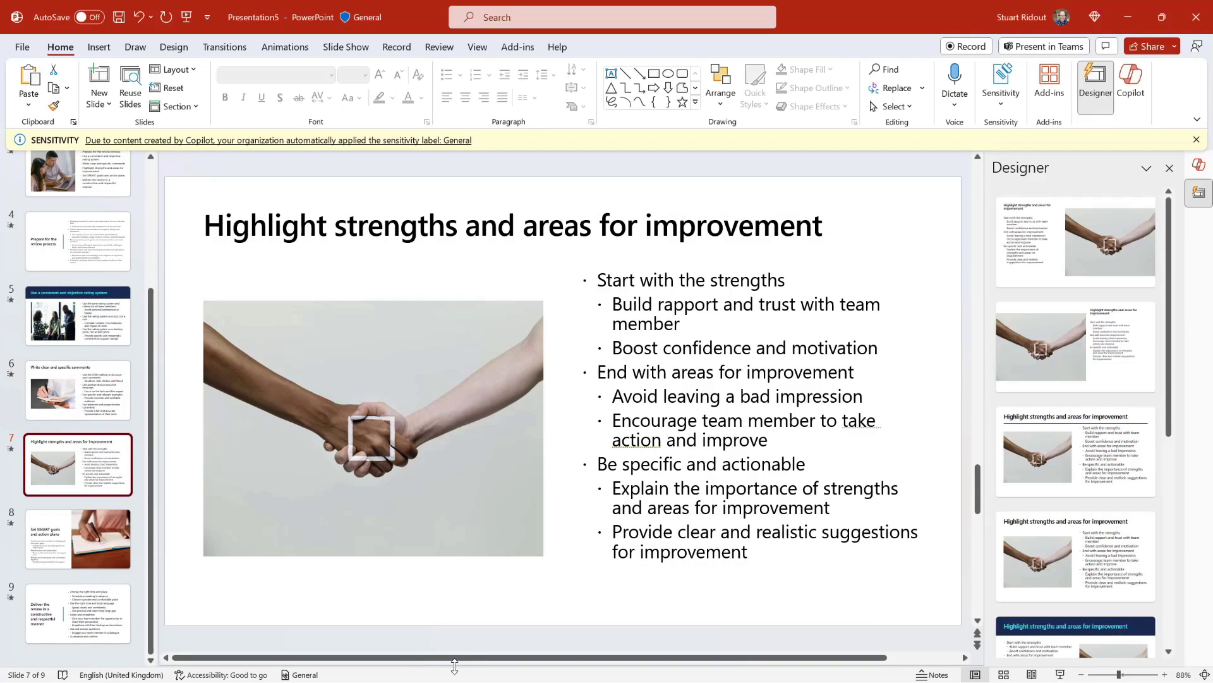
Enlarge slide 7's notes pane, review its summary and original document text, then shrink it back.
left_click_drag(454, 665, 460, 278)
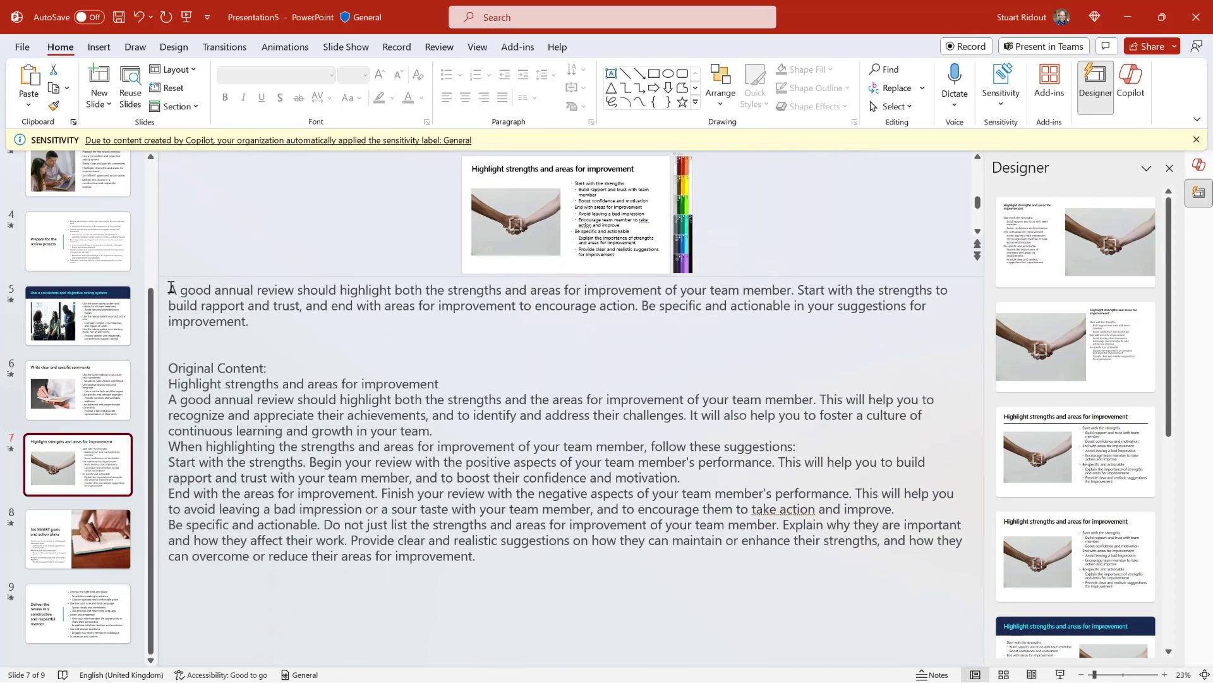
left_click_drag(170, 289, 266, 321)
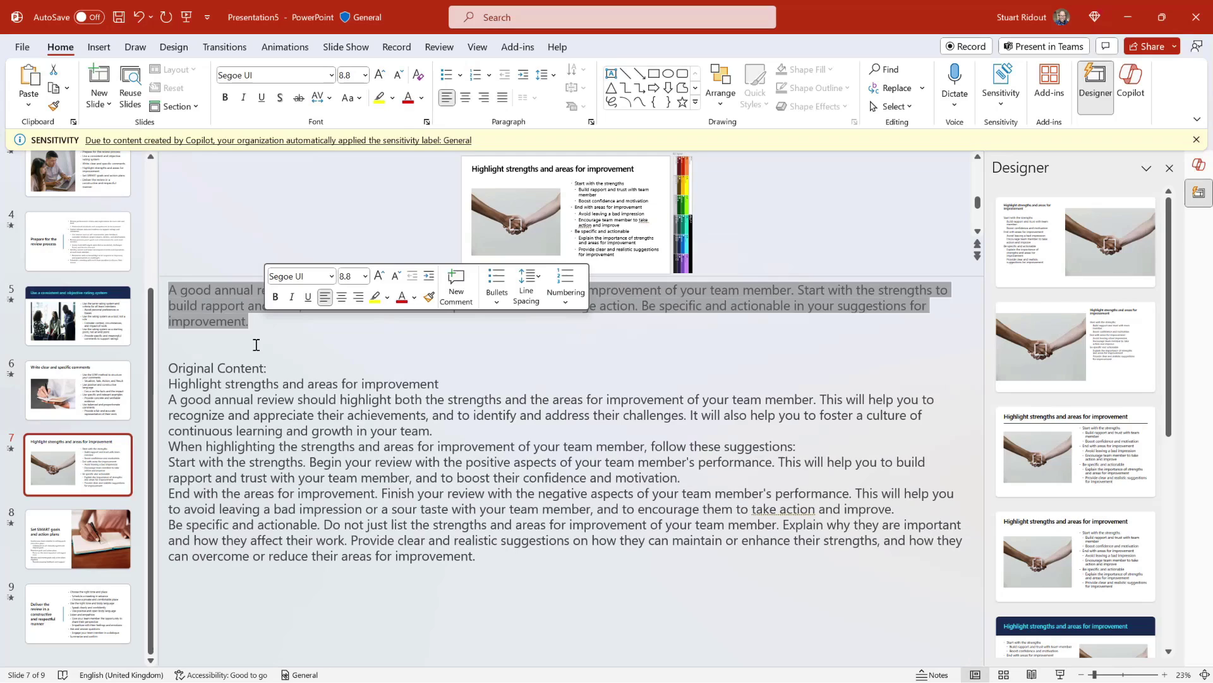
left_click(217, 345)
left_click_drag(170, 368, 495, 555)
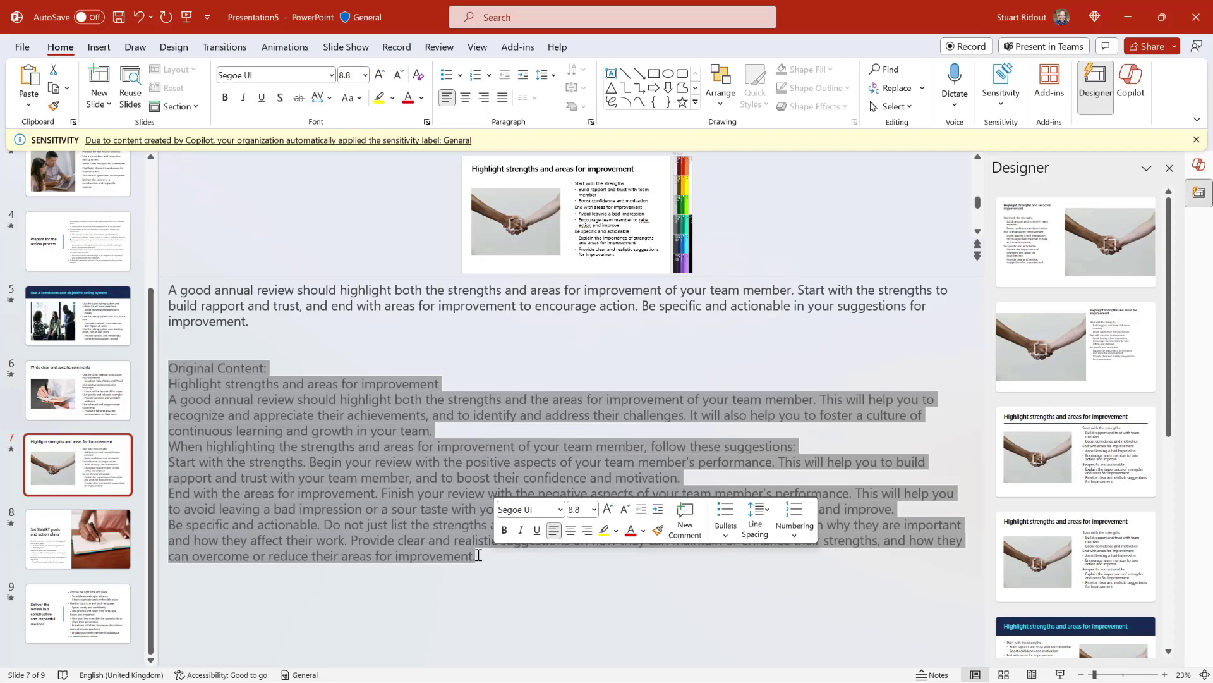
left_click(478, 555)
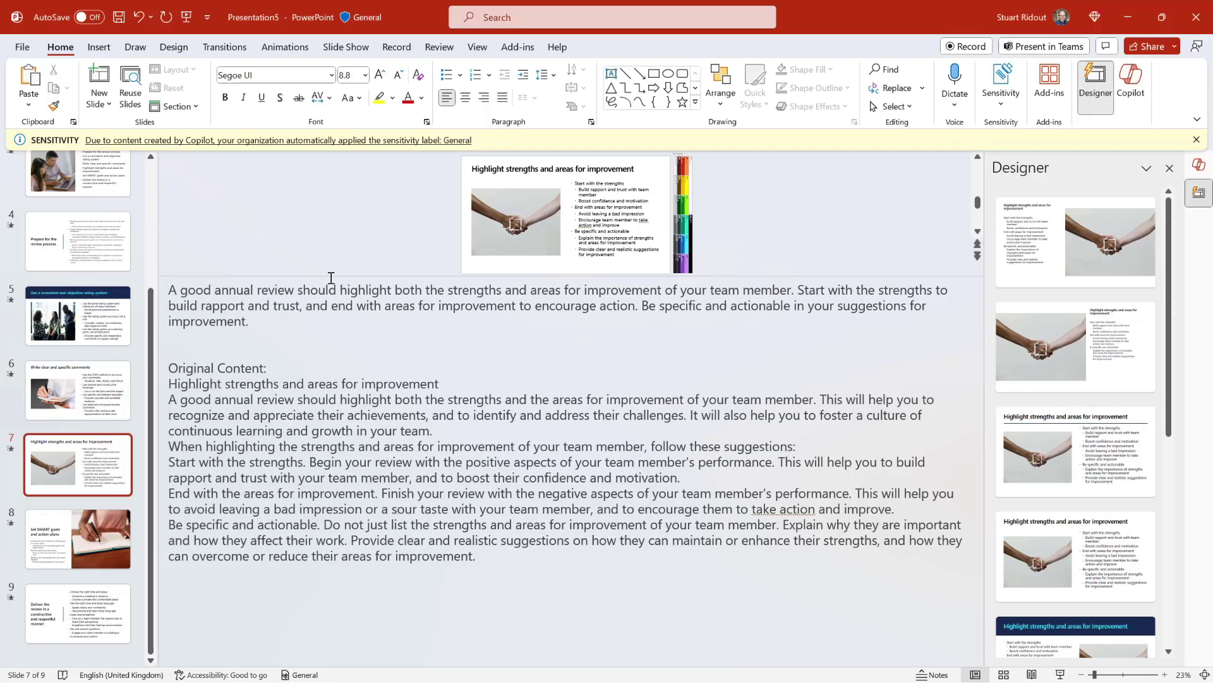
left_click_drag(330, 273, 336, 547)
left_click_drag(338, 574, 338, 576)
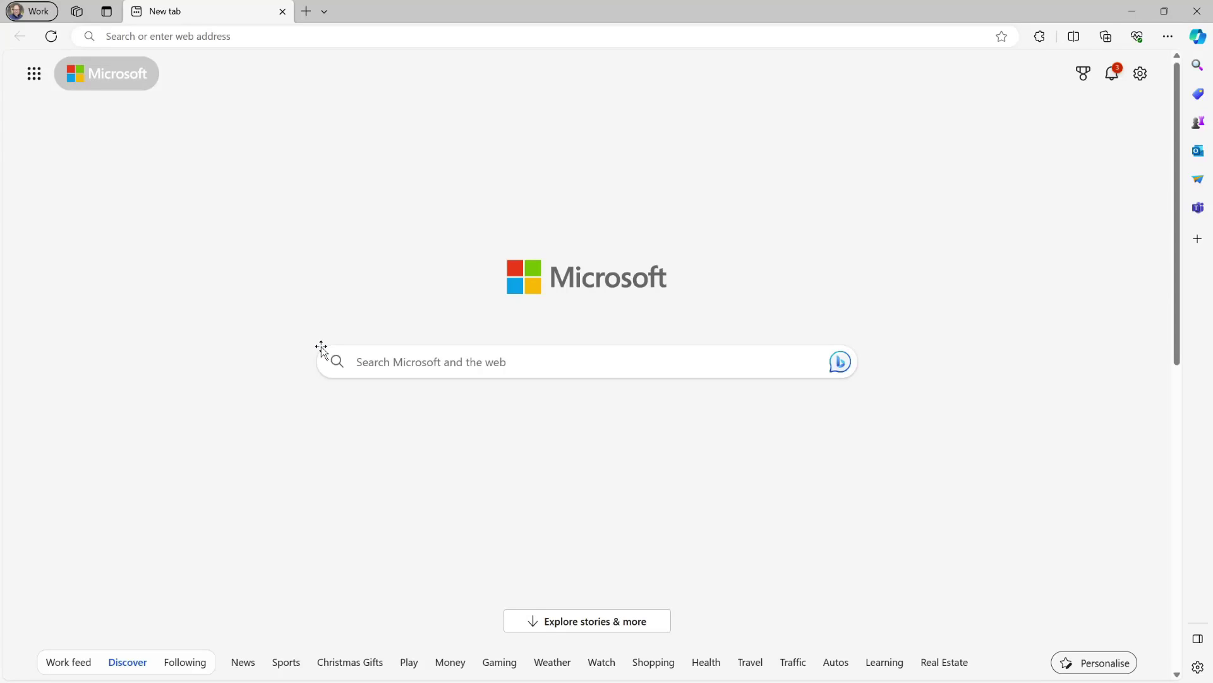
Go to adoption.microsoft.com/copilot in Edge.
left_click(243, 31)
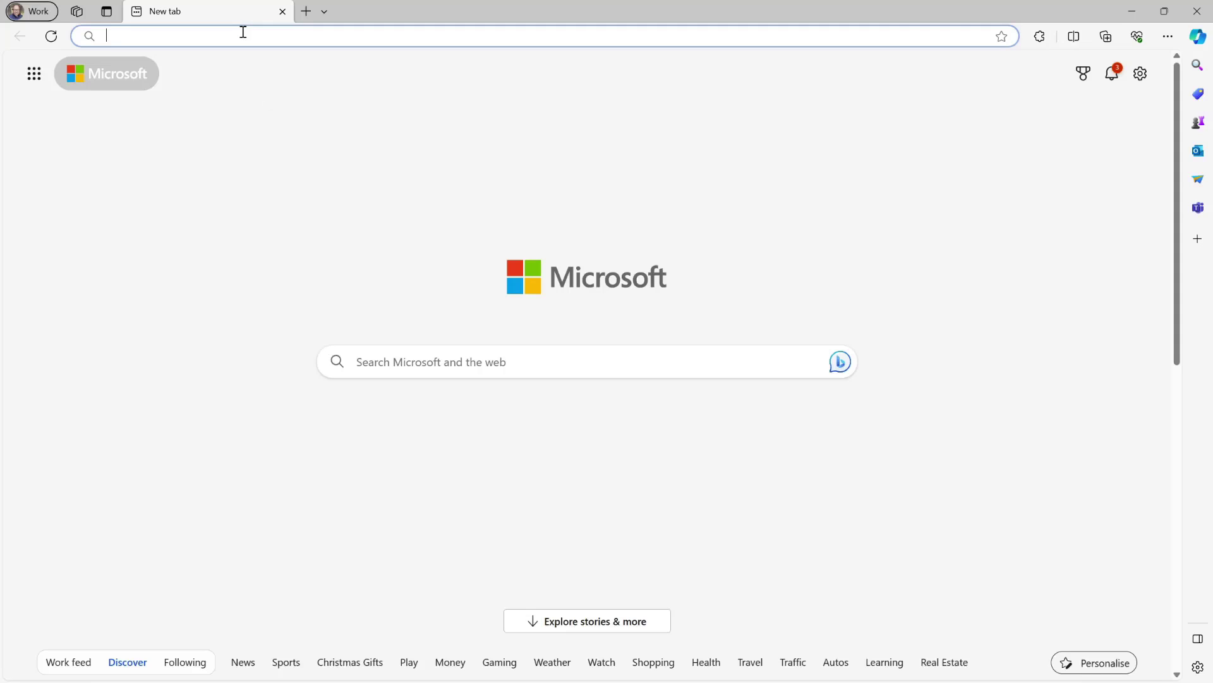
type("adoption")
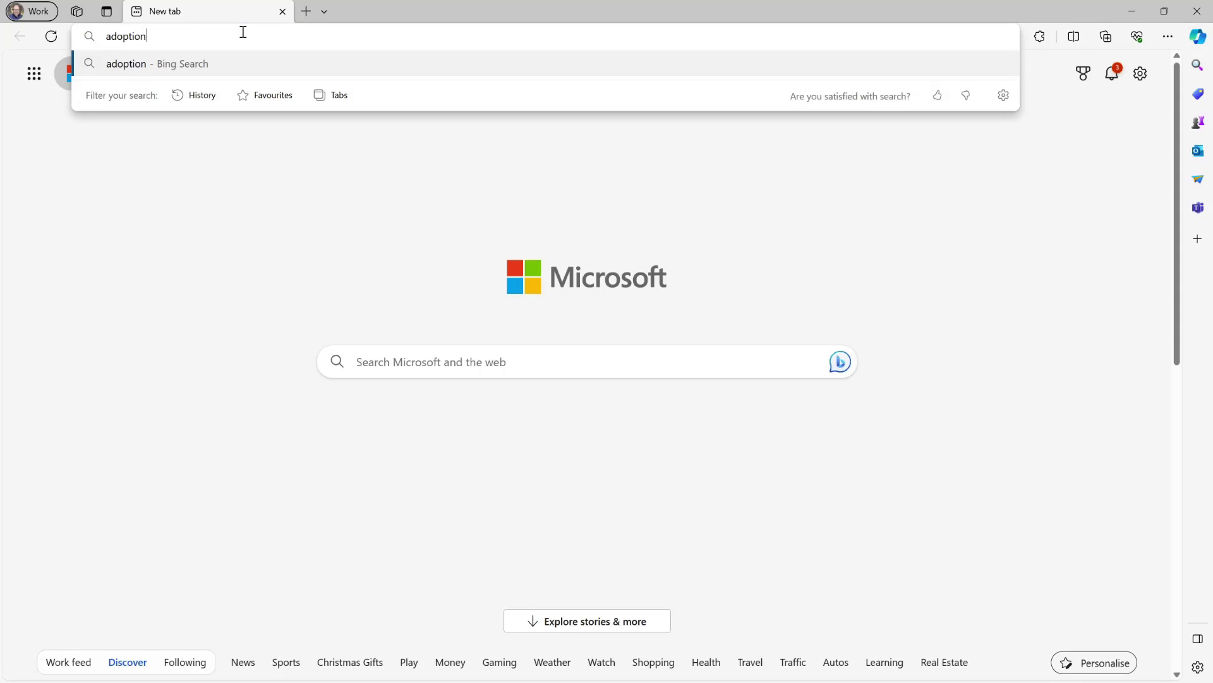
type(".microsoft.com")
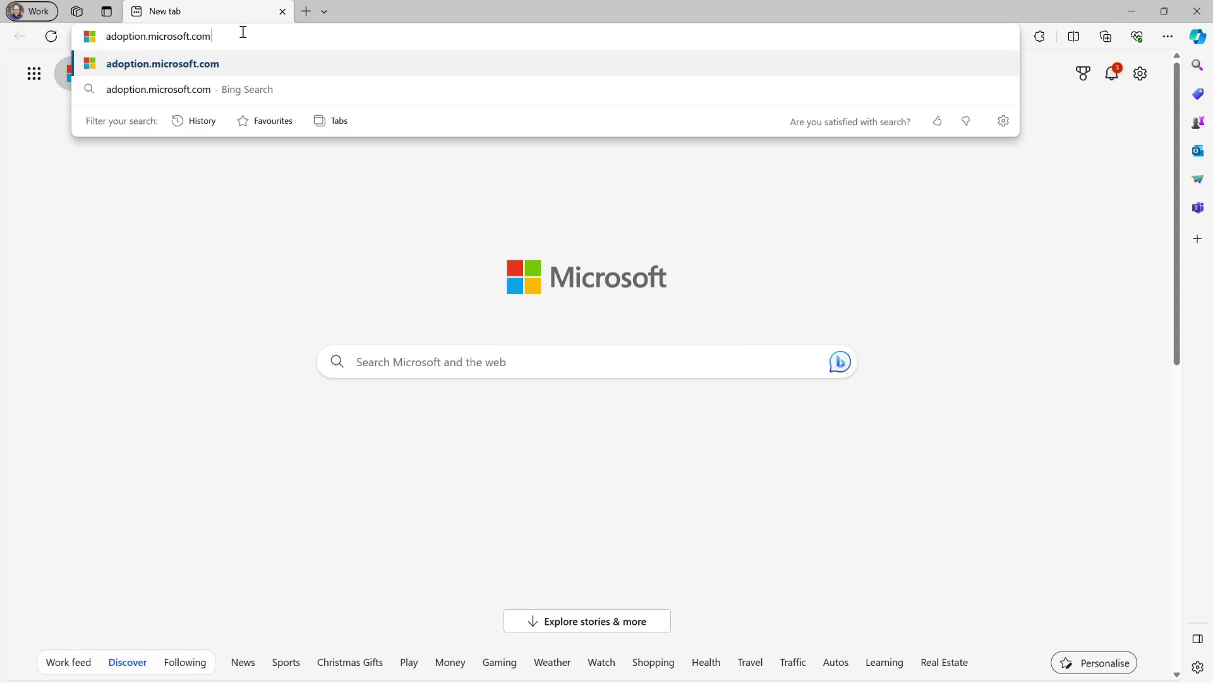
type("/cop")
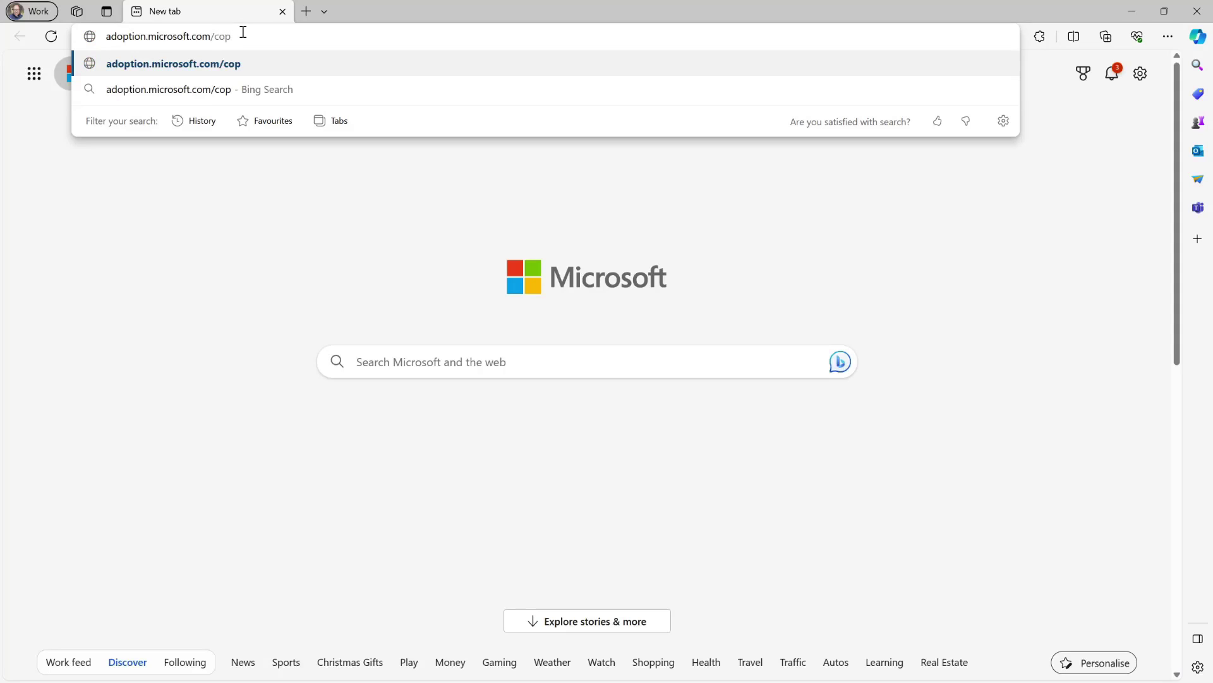
type("ilot")
key("Return")
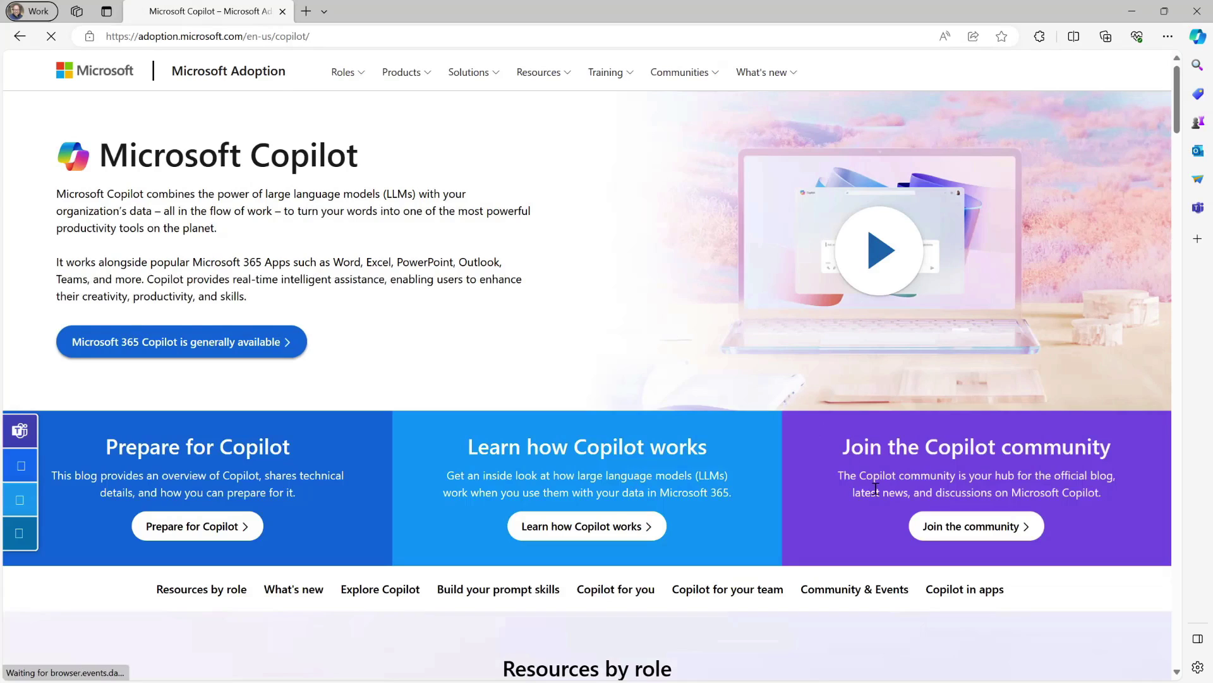
Jump to the Copilot in apps section of the Adoption page.
left_click(958, 598)
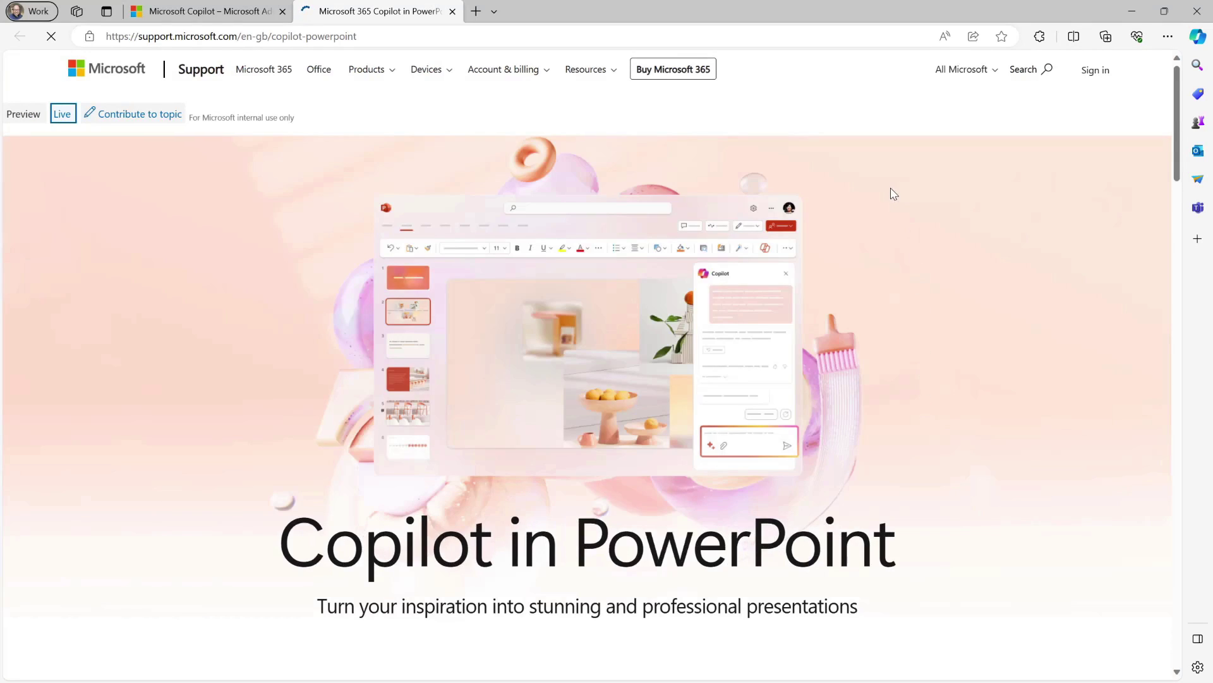
Scroll to 'Make your presentations look great' and open its LEARN MORE article.
scroll(894, 194, "down", 1)
scroll(893, 194, "down", 9)
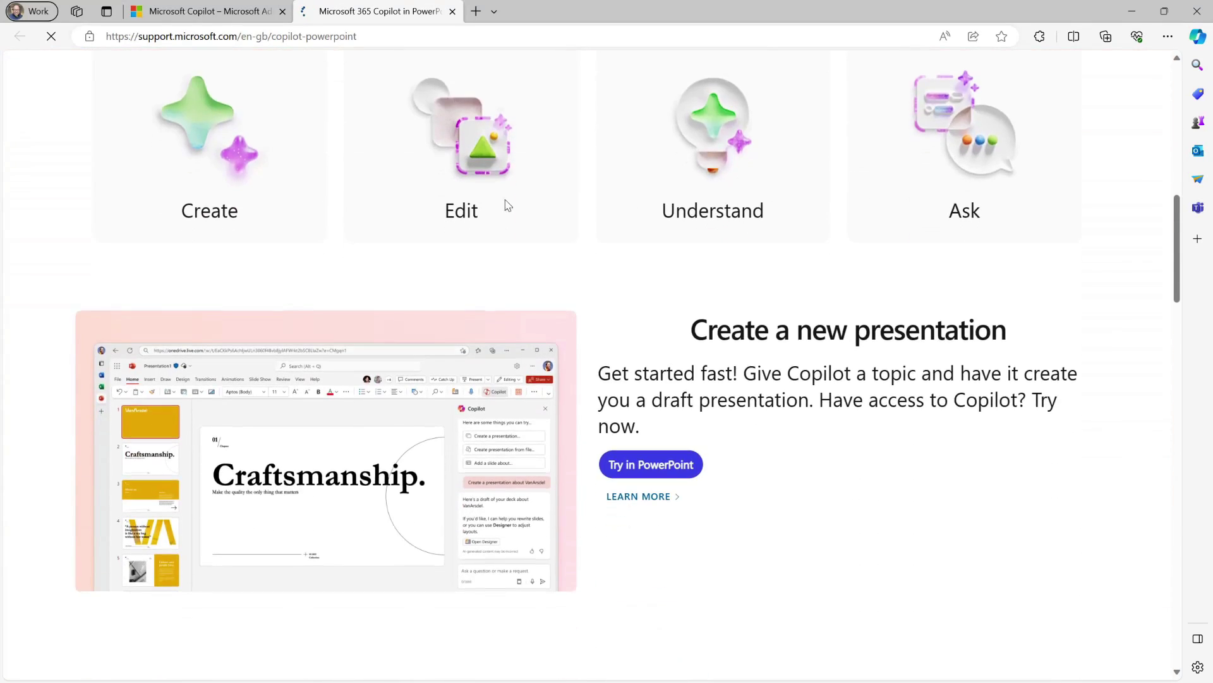
scroll(733, 344, "down", 1)
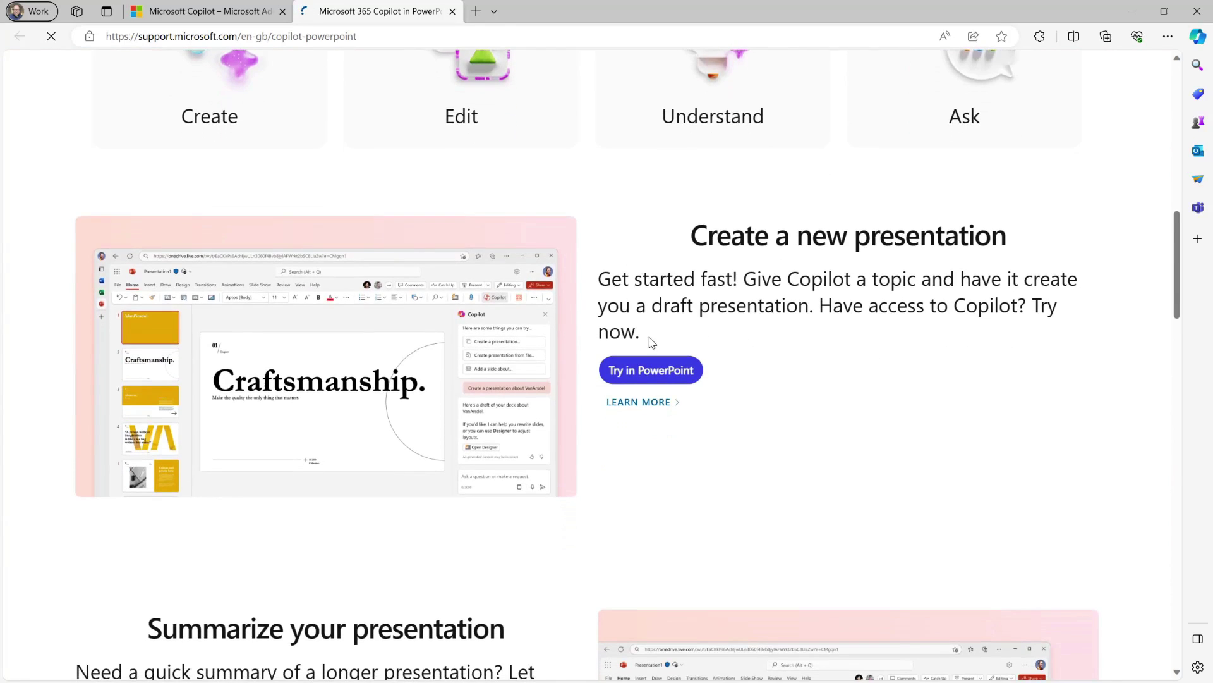
scroll(669, 343, "down", 10)
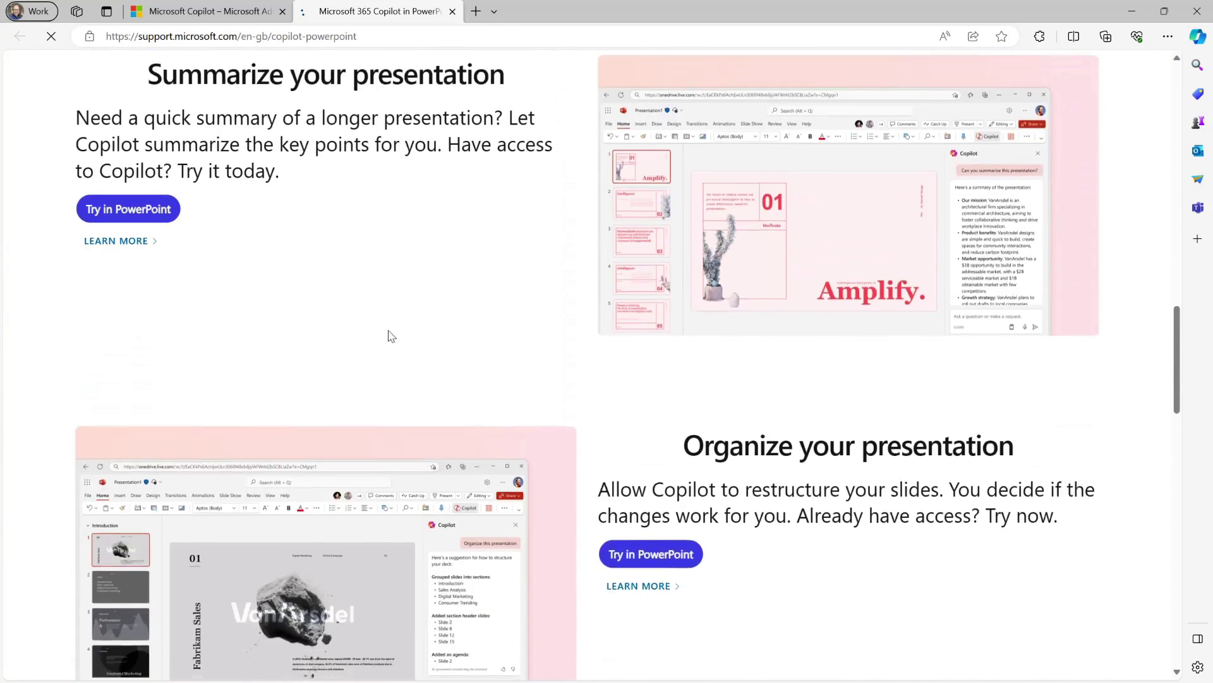
scroll(838, 405, "down", 8)
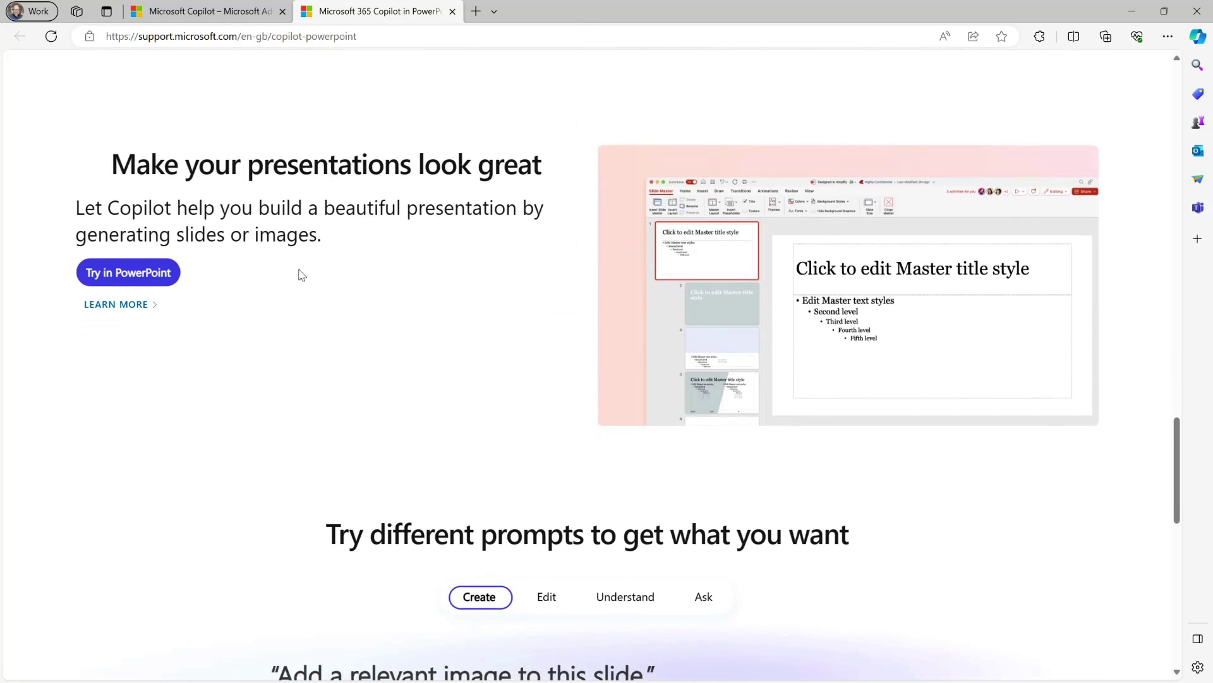
left_click(109, 307)
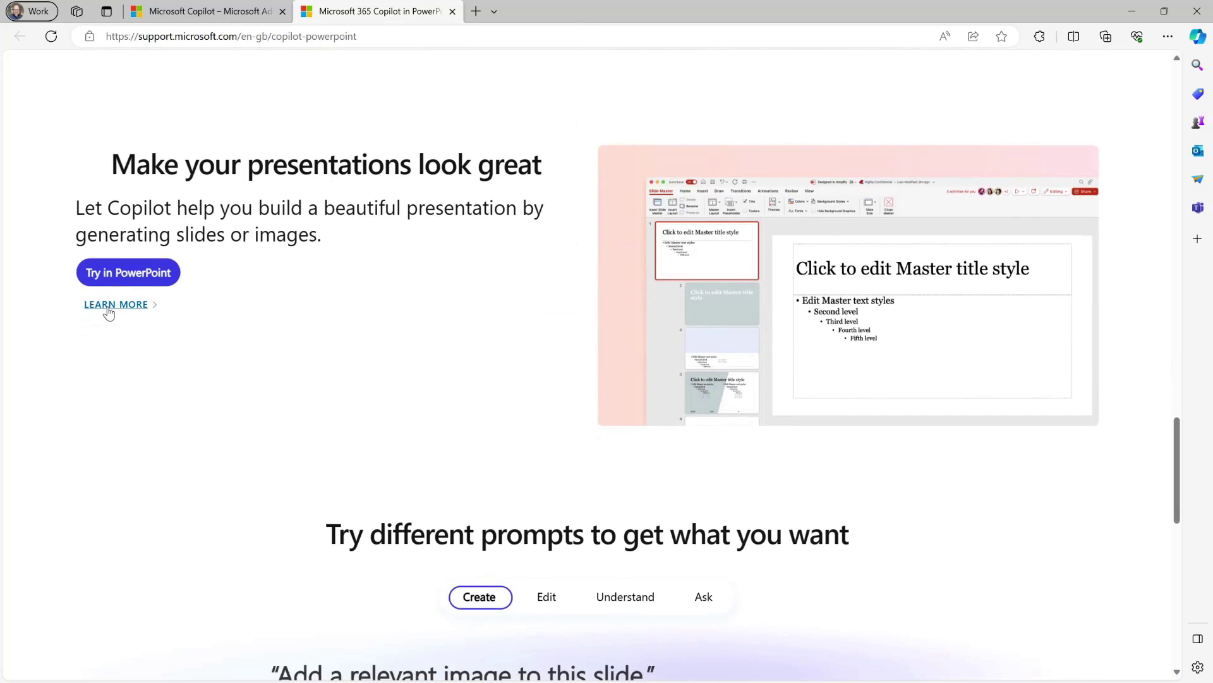